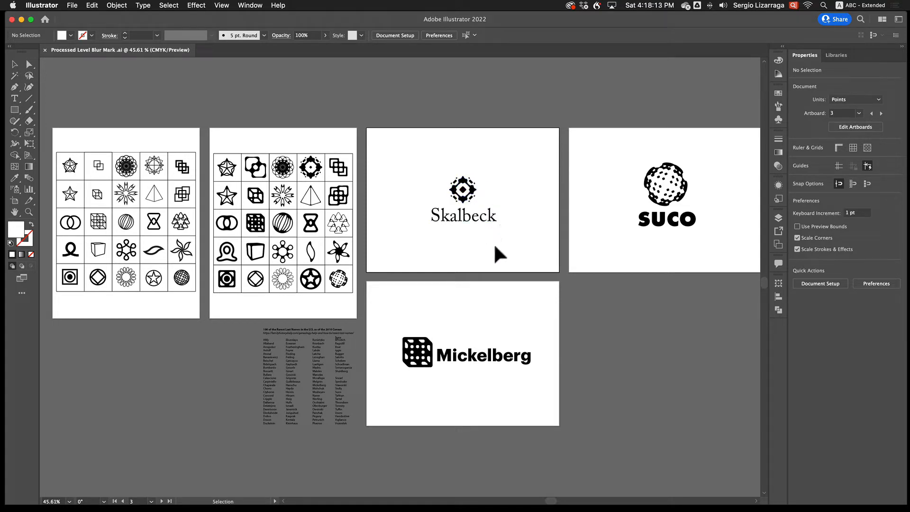
Copy the Skalbeck mark and wordmark from their artboard, and switch to Adobe Animate.
drag(409, 151, 513, 238)
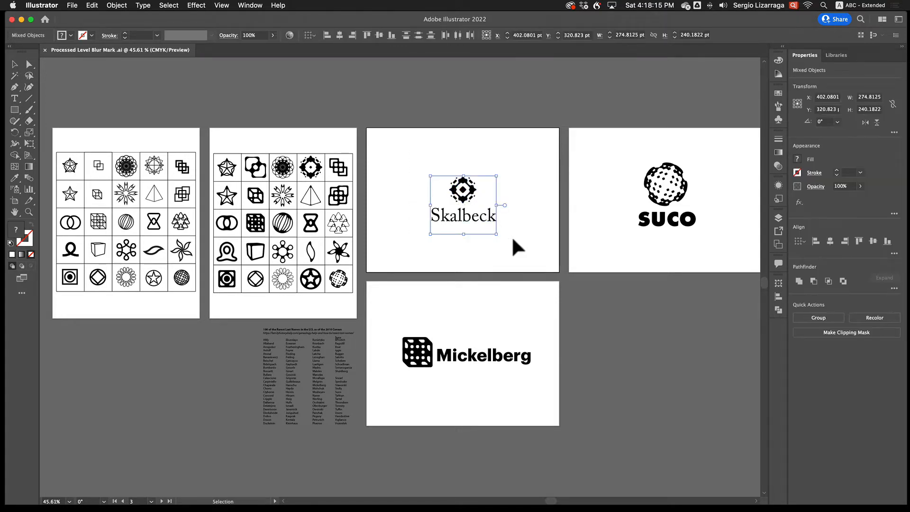
key(super+c)
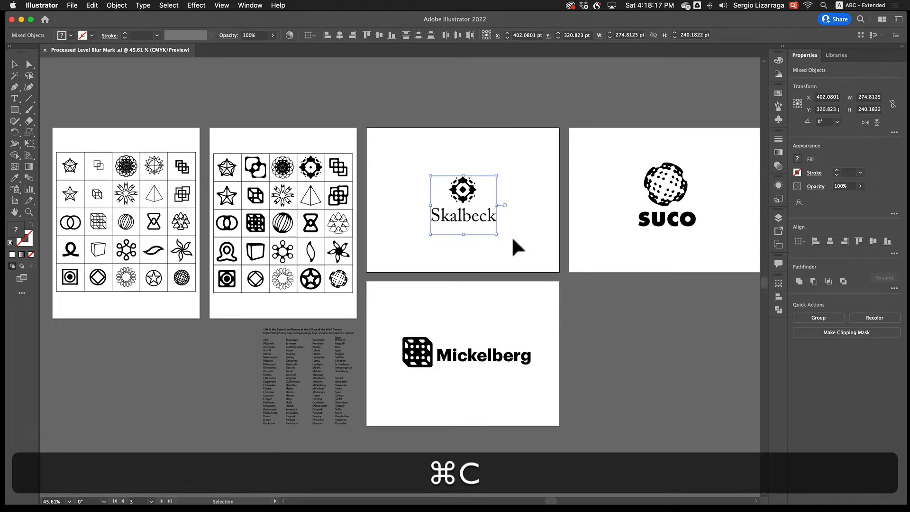
key(ctrl+Left)
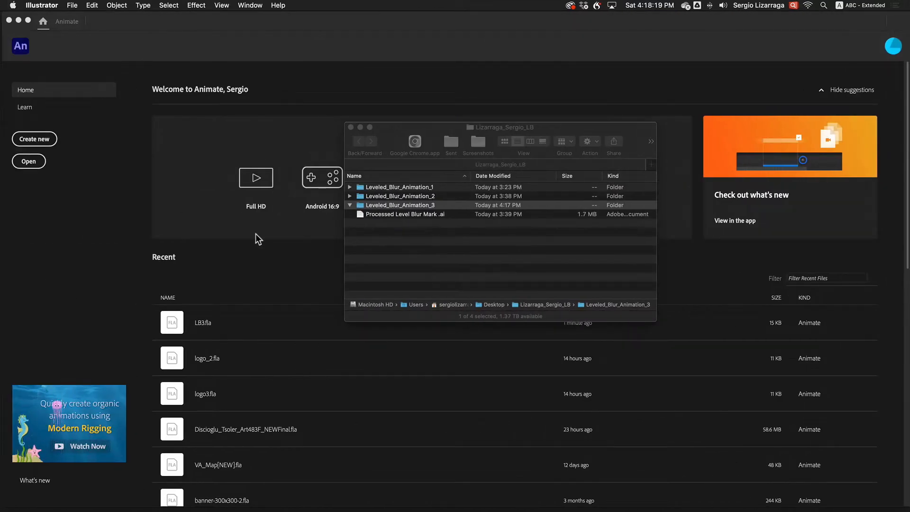
click(251, 249)
Create a new HTML5 Canvas document from the Medium web preset, 800 × 600 pixels at 30 fps.
click(67, 6)
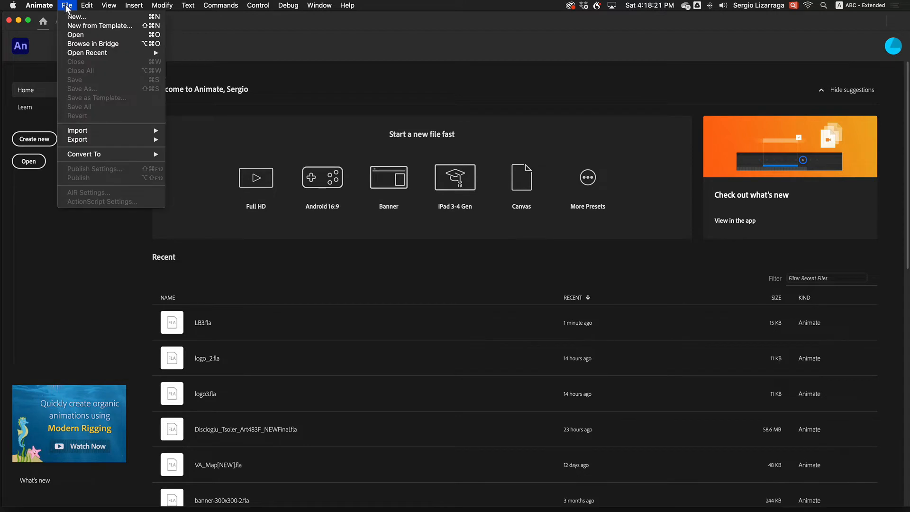
click(72, 18)
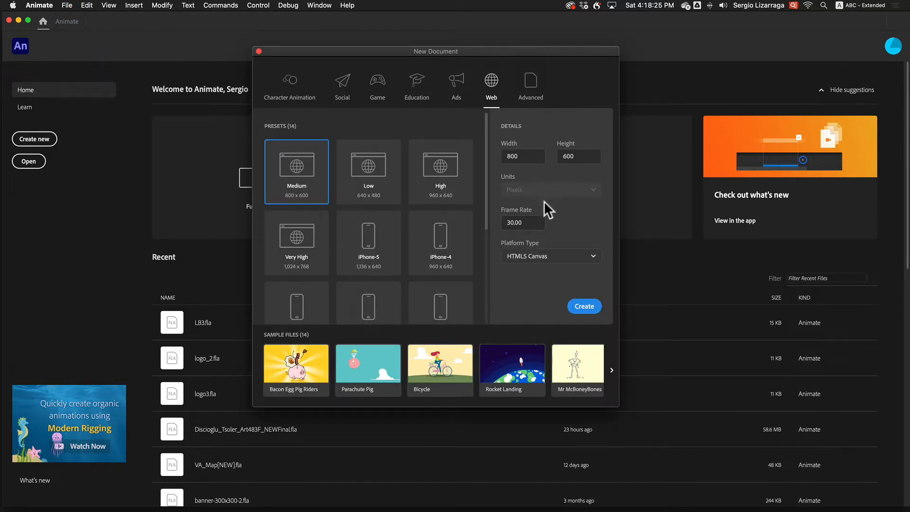
click(587, 308)
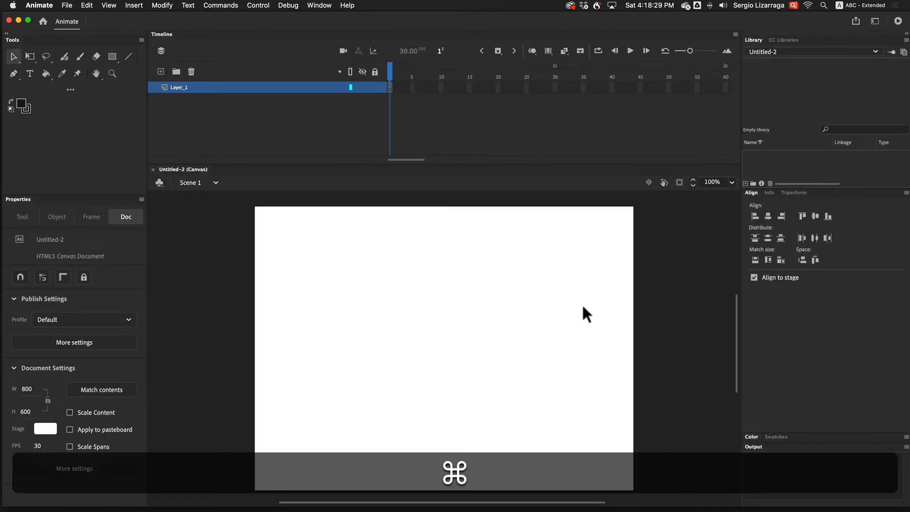
Paste the logo using AI File Importer preferences, with recommended import settings applied and layers maintained, and deselect it.
key(super+v)
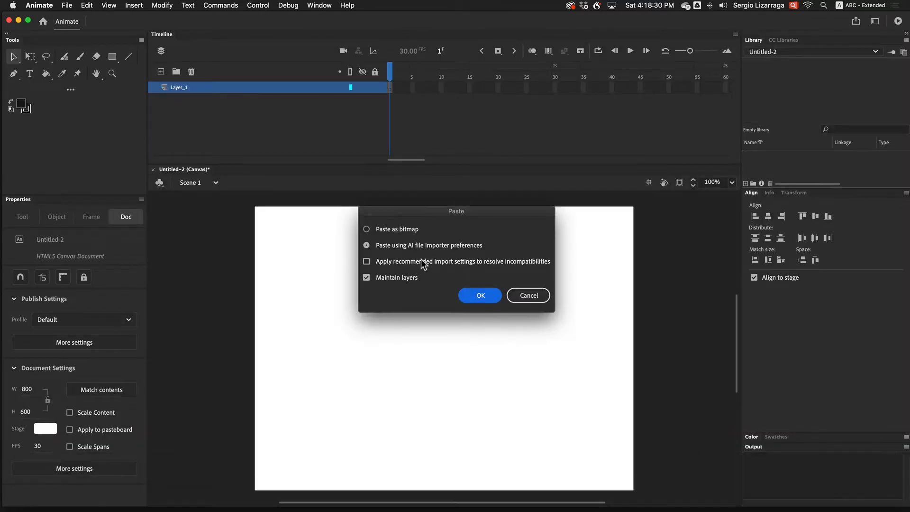
click(366, 261)
click(480, 295)
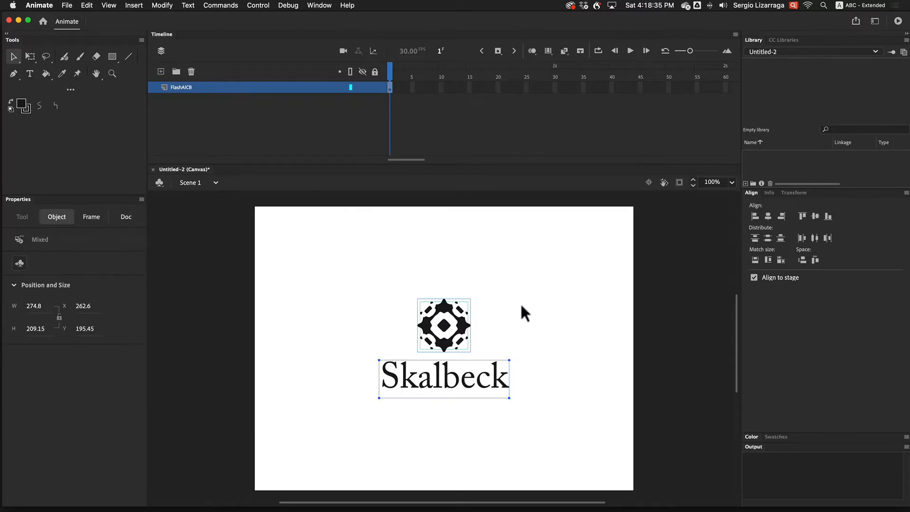
click(481, 323)
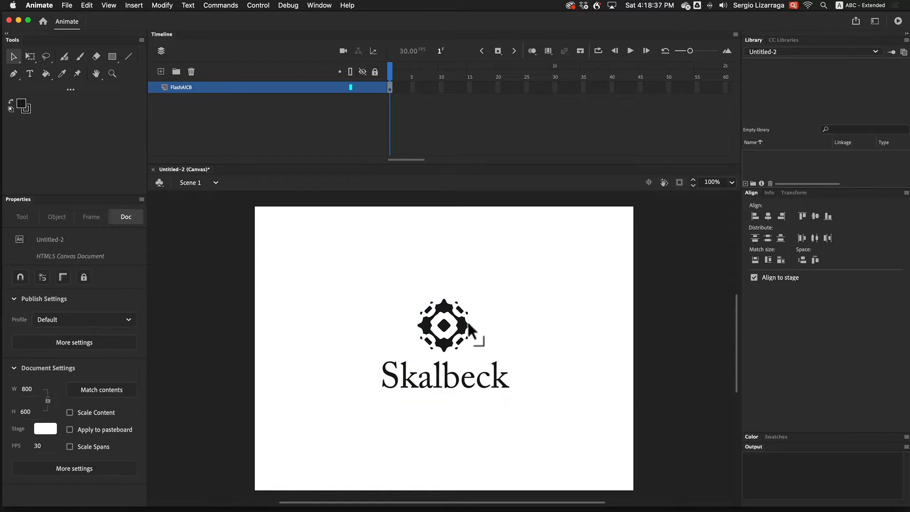
drag(406, 293, 528, 321)
click(515, 336)
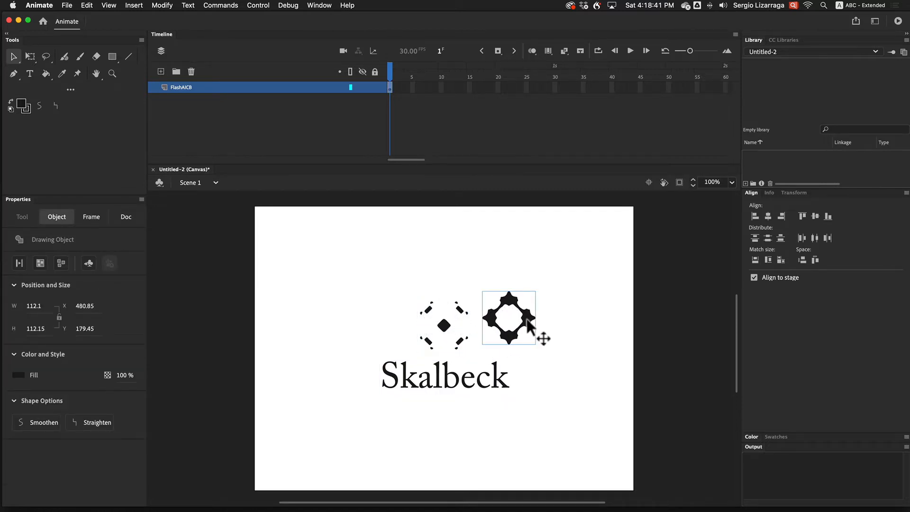
click(442, 324)
drag(443, 331, 392, 308)
key(super+z)
key(super+z)
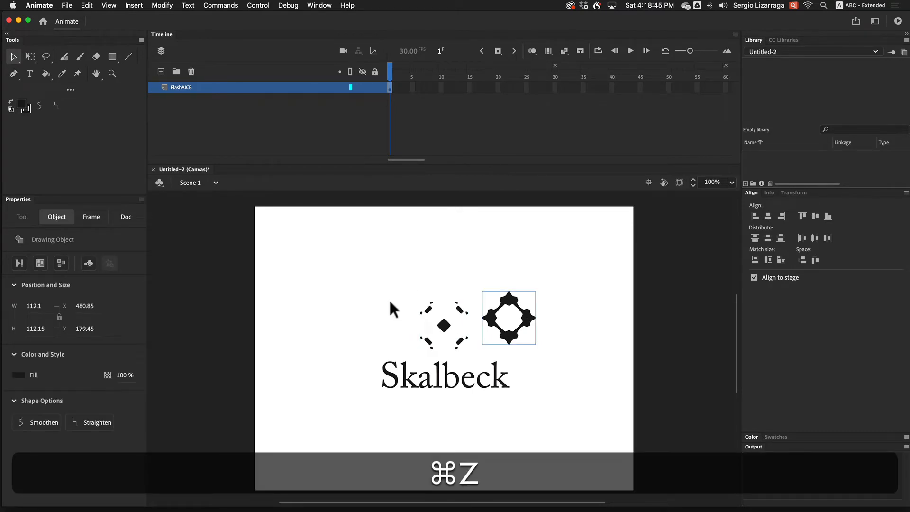
key(super+z)
key(super+z)
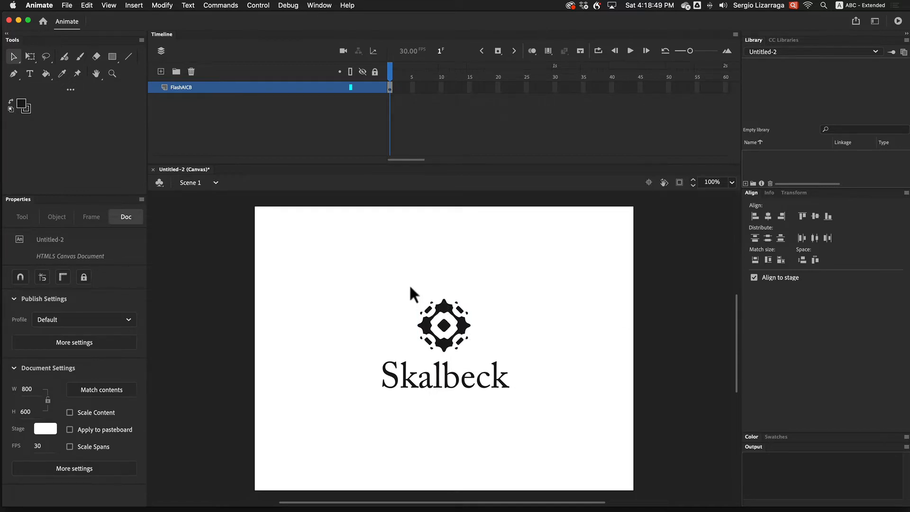
Distribute the Skalbeck wordmark to its own layer and lock that layer.
click(449, 377)
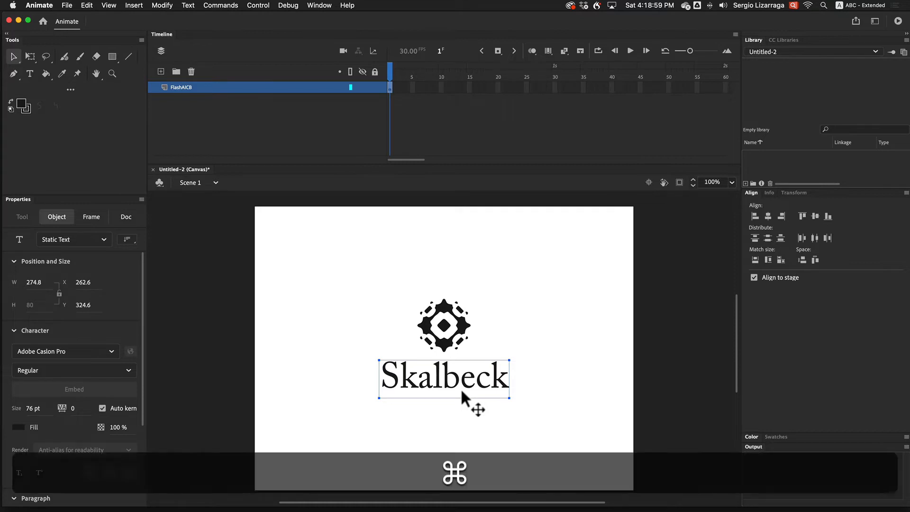
key(super+shift+d)
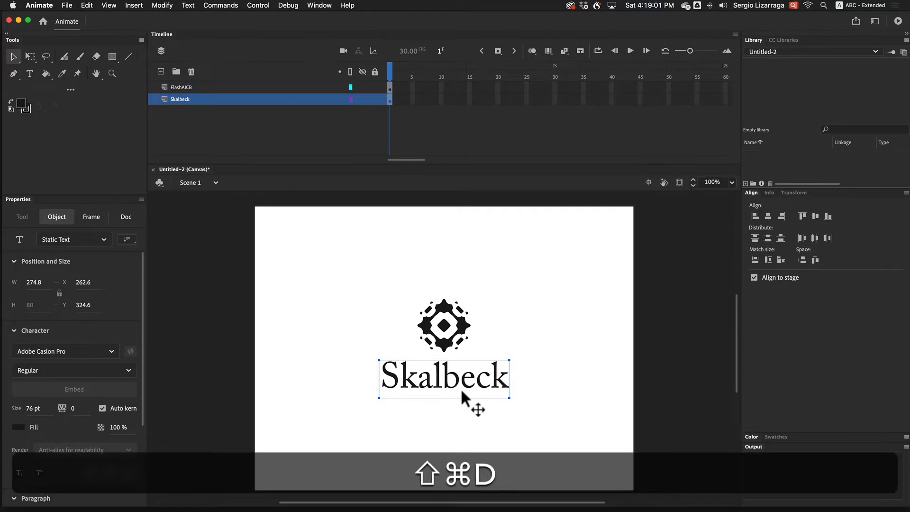
click(375, 99)
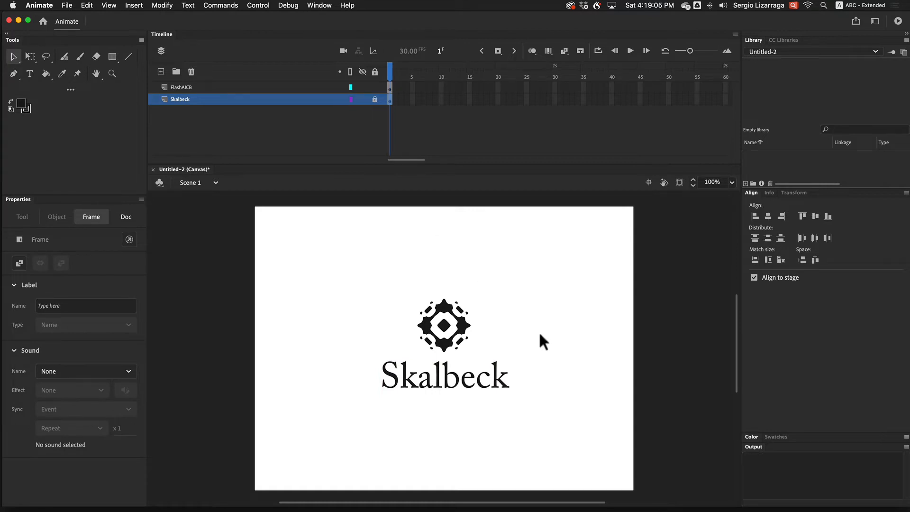
drag(393, 270, 496, 370)
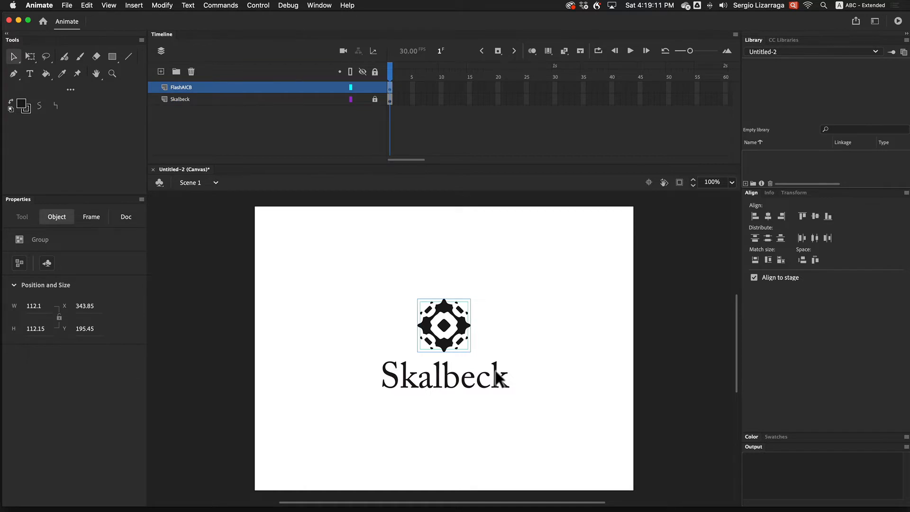
scroll(204, 268, right, 5)
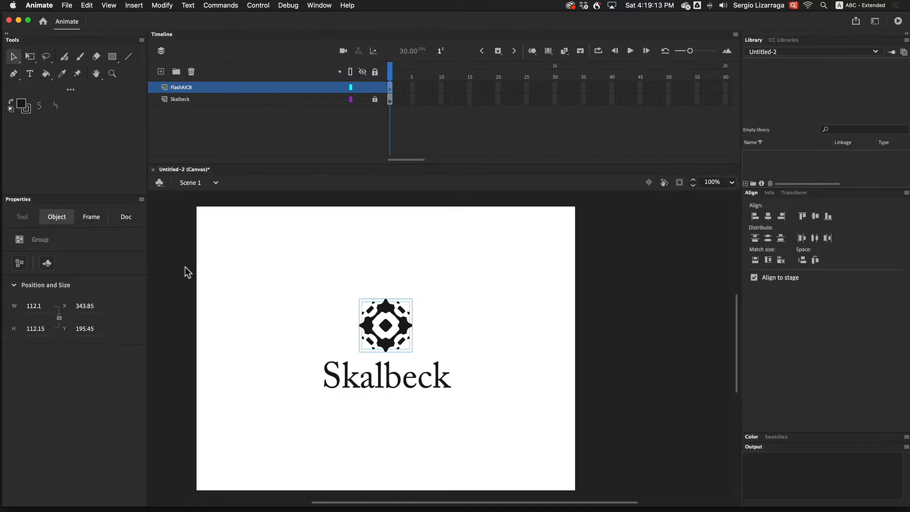
click(265, 298)
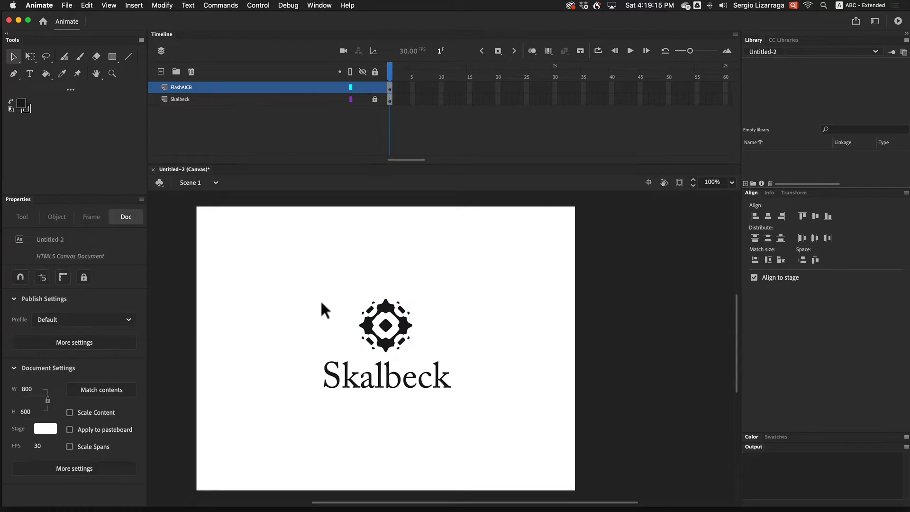
drag(368, 315, 324, 269)
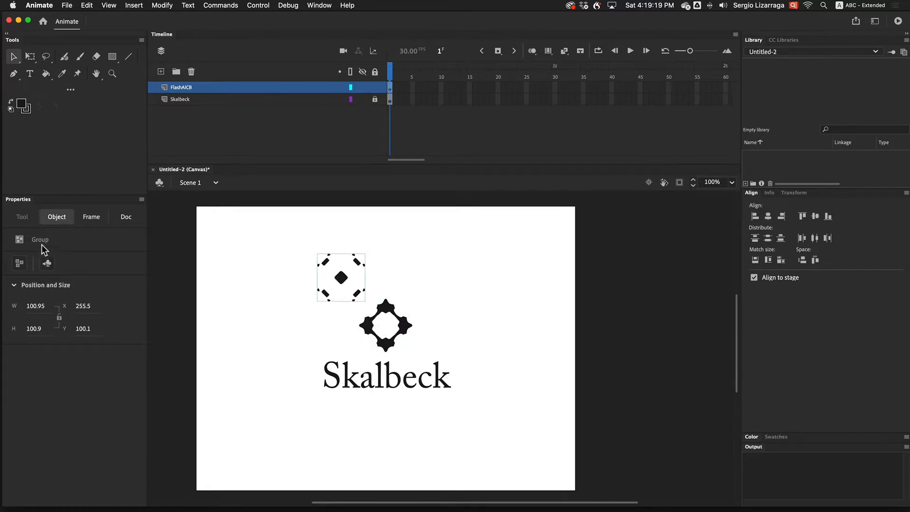
key(cmd+z)
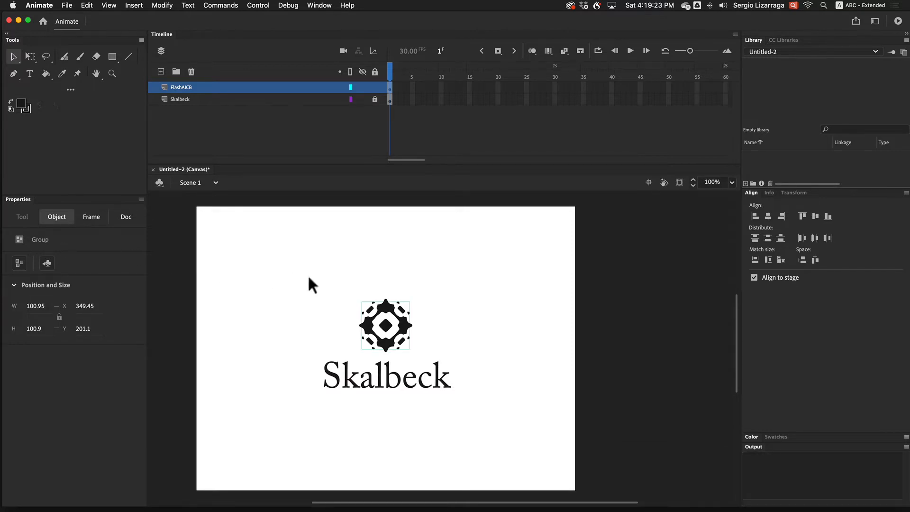
Select the whole mark above the wordmark and break it apart repeatedly until every piece is a raw shape.
drag(334, 276, 438, 362)
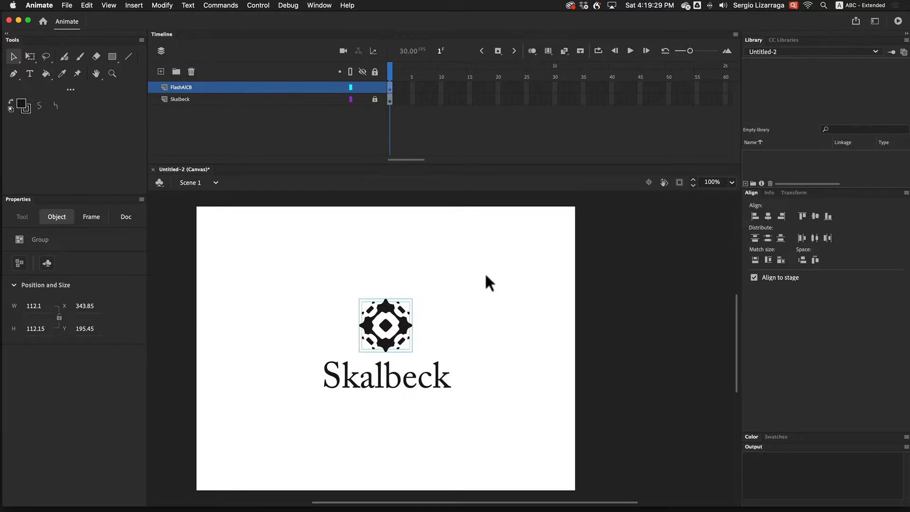
click(164, 6)
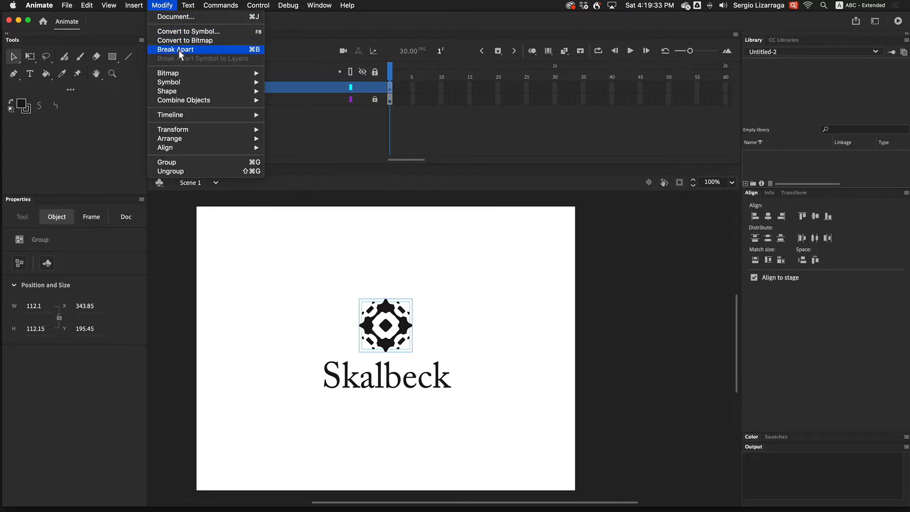
click(221, 49)
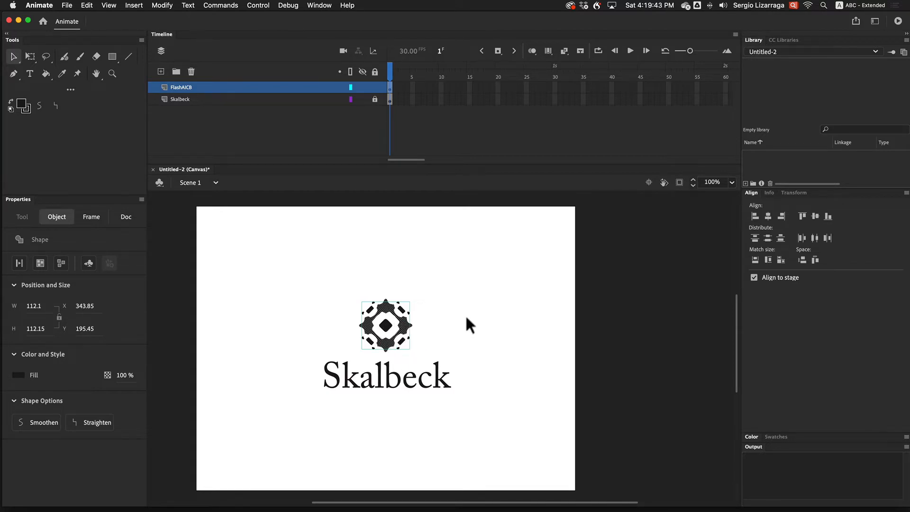
key(super)
key(super+b)
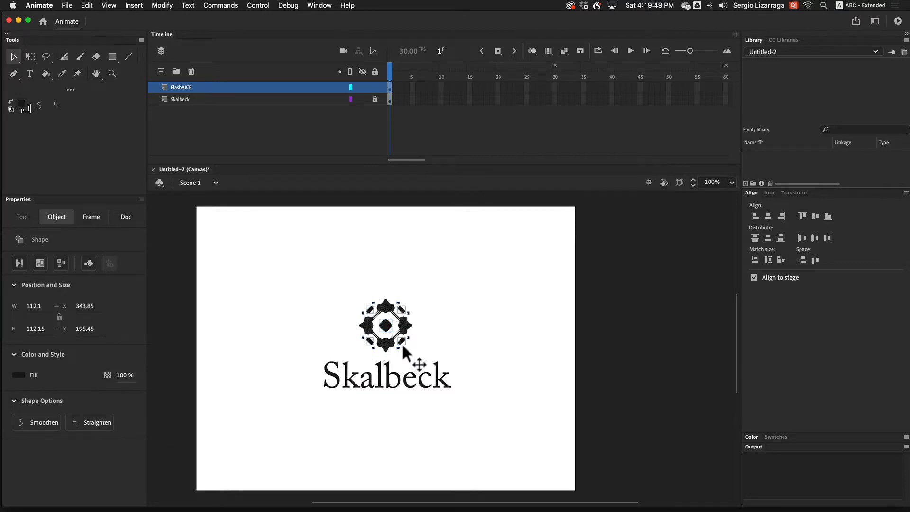
key(super)
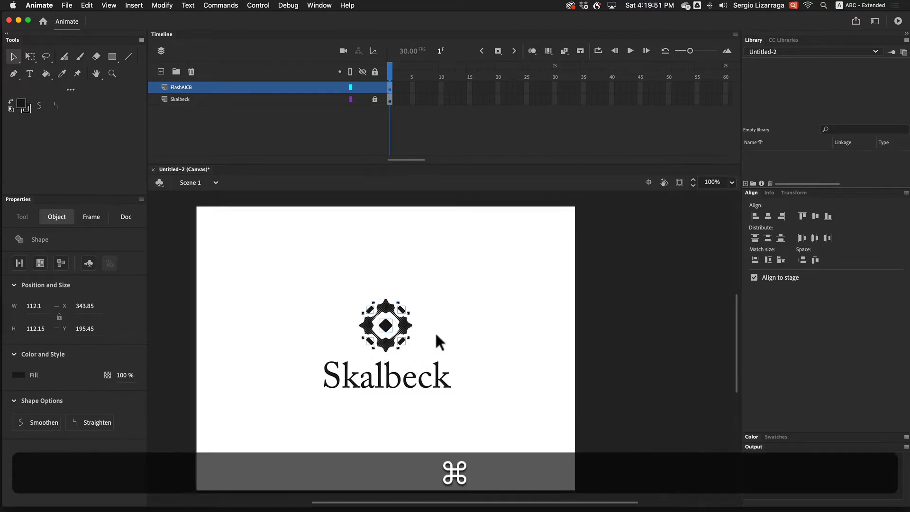
key(super+b)
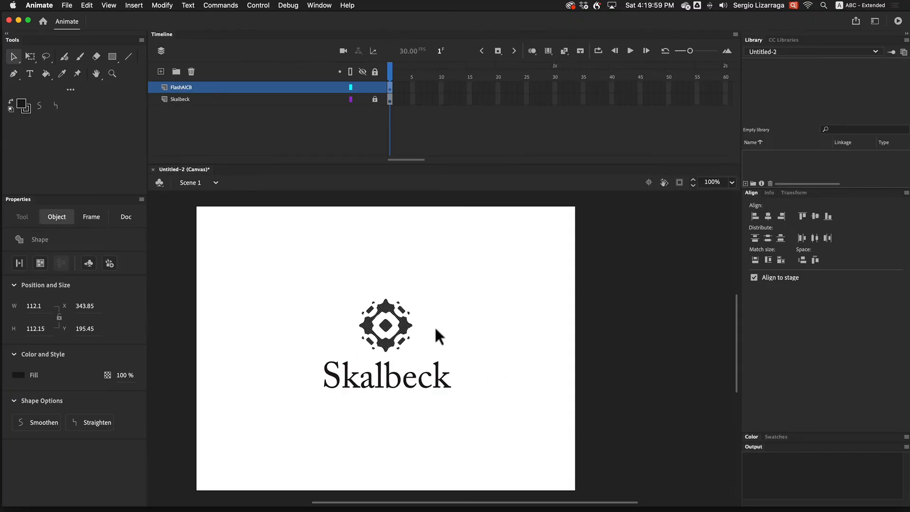
click(562, 220)
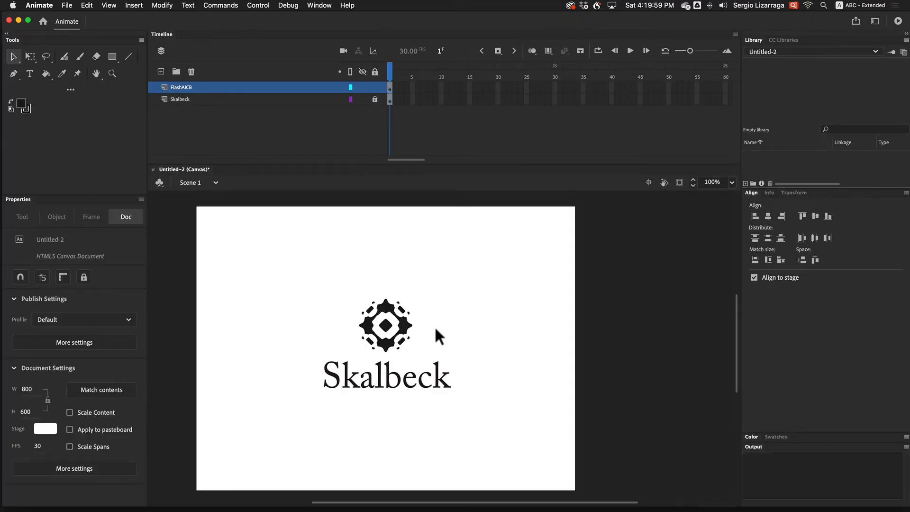
Distribute the mark's central diamond to its own layer and name that layer logo1.
click(387, 326)
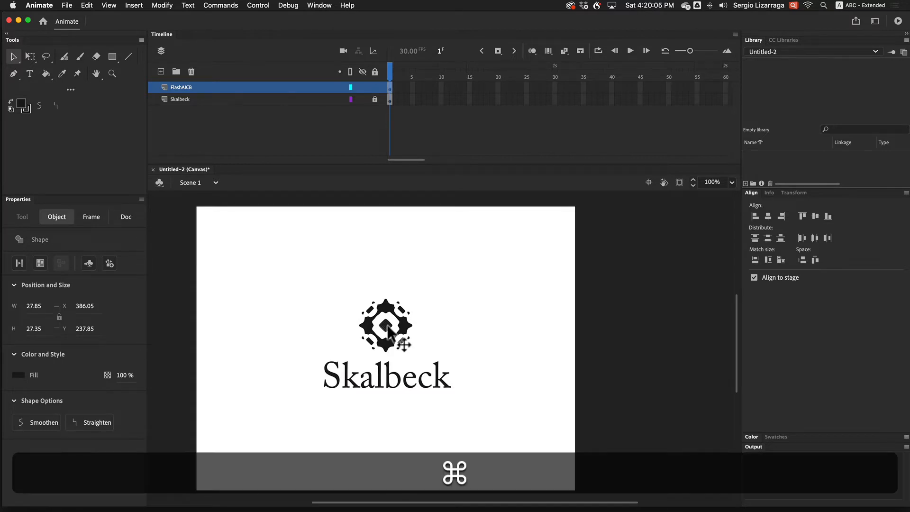
key(shift+super+d)
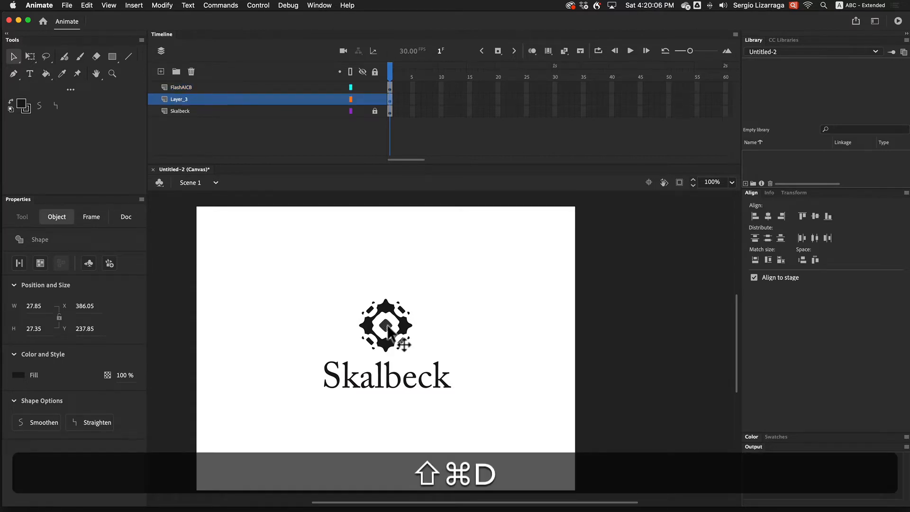
double_click(177, 98)
text(logo1)
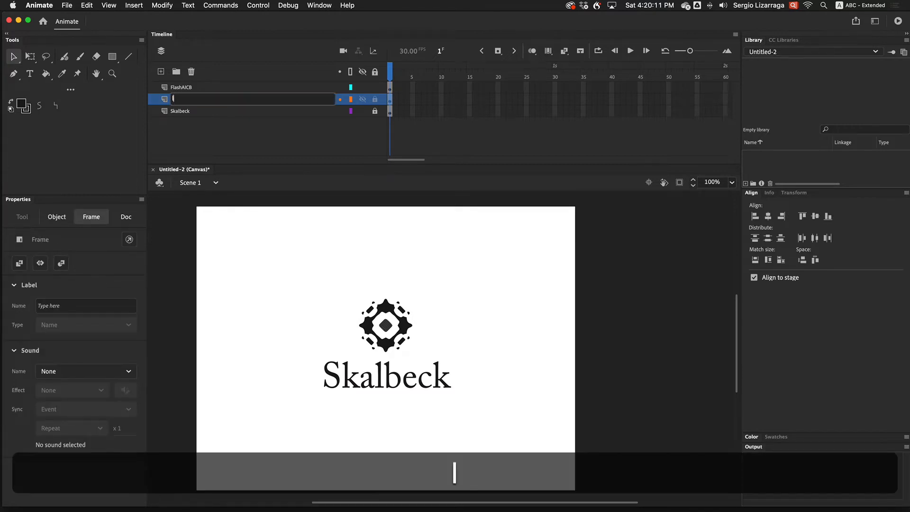
click(249, 228)
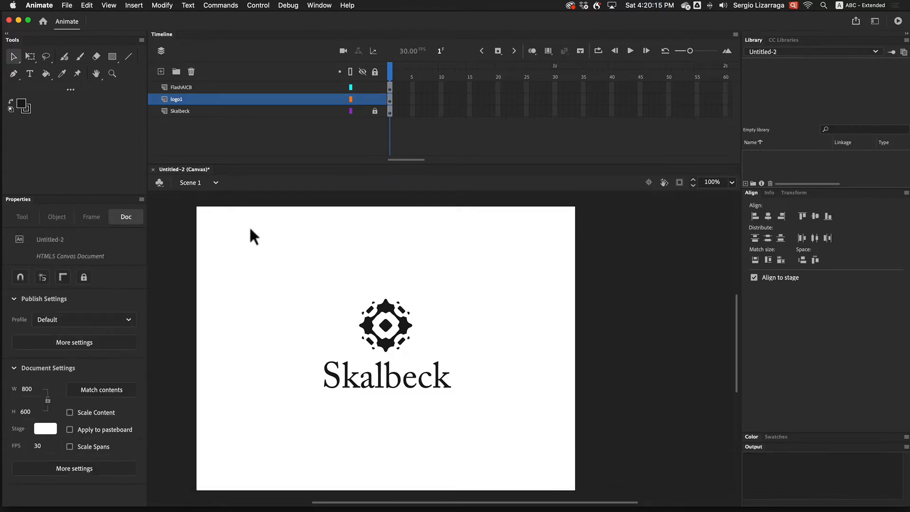
Distribute the mark's remaining shapes around the central diamond to a separate layer named logo2.
click(388, 313)
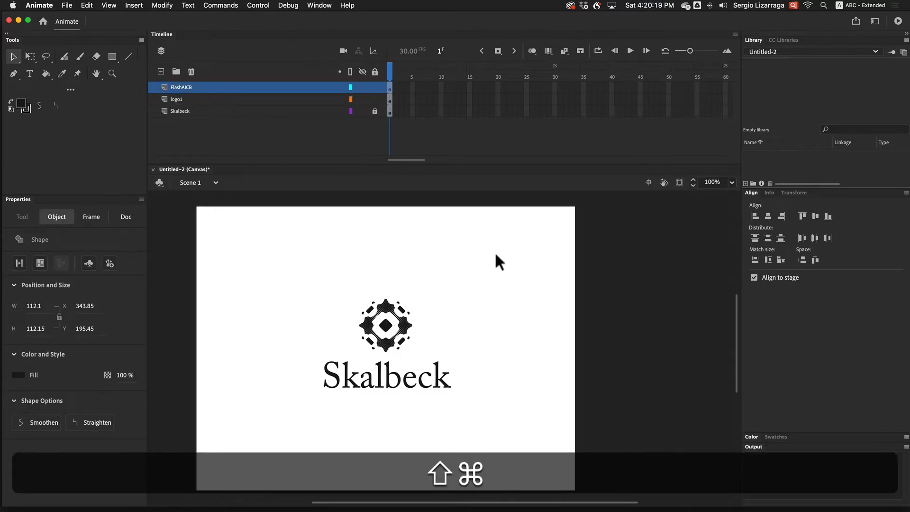
key(shift+super+d)
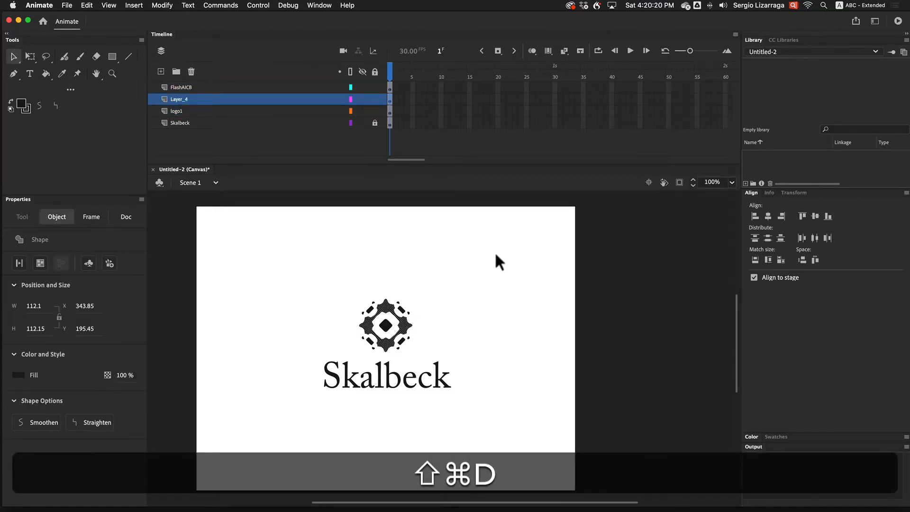
click(186, 100)
double_click(185, 100)
text(logo2)
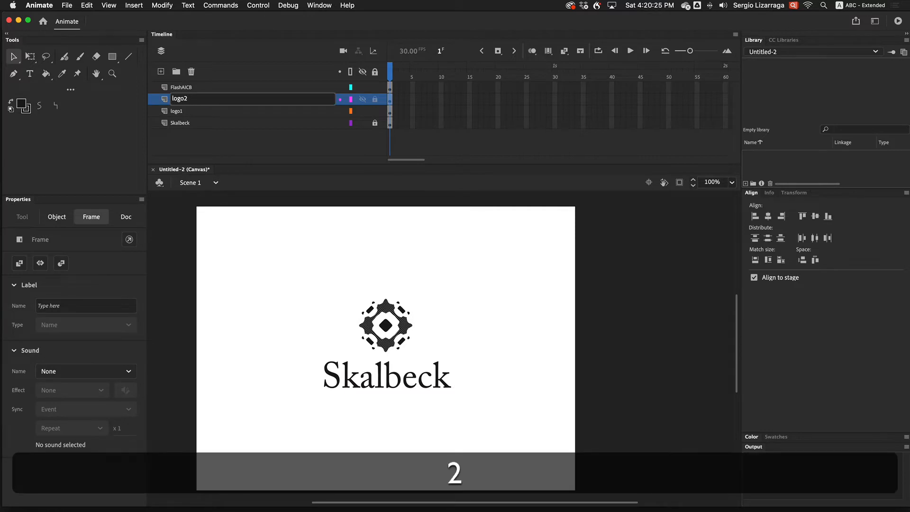
key(Return)
click(283, 235)
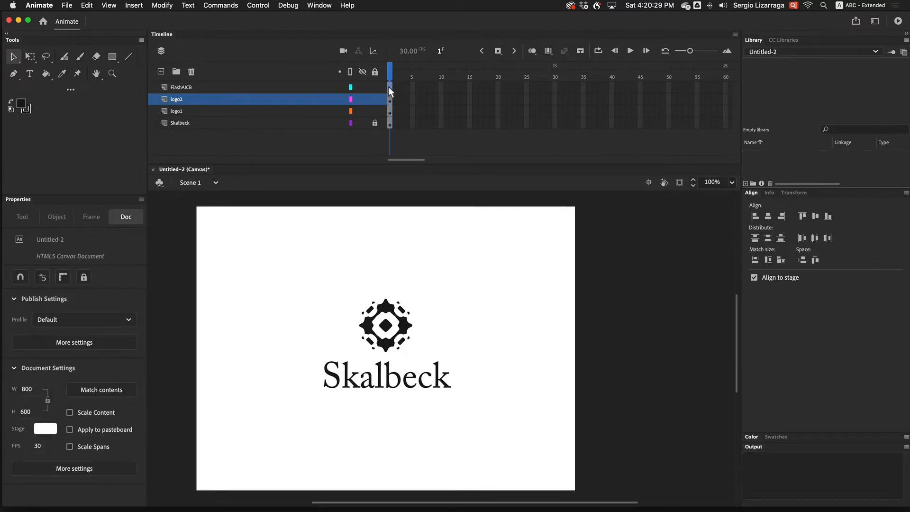
Rename the FlashAICB layer as logo3.
click(282, 89)
double_click(182, 89)
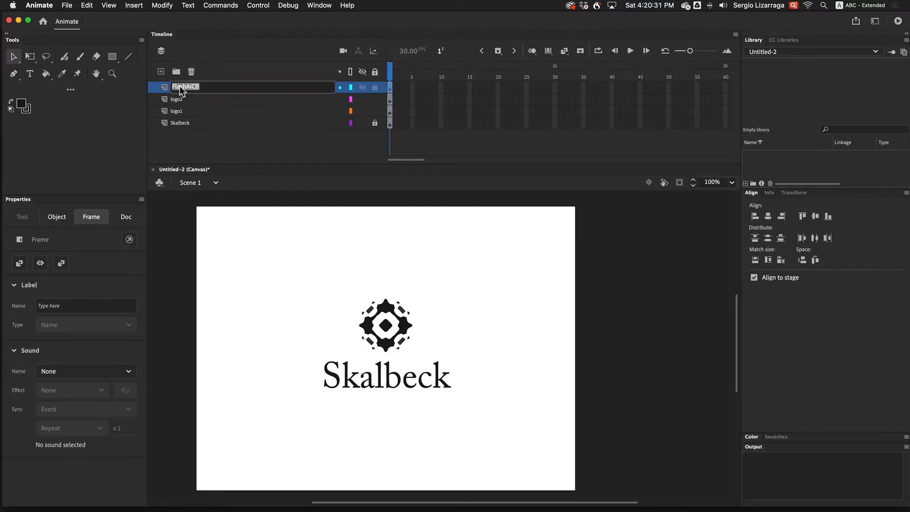
text(logo3)
key(Return)
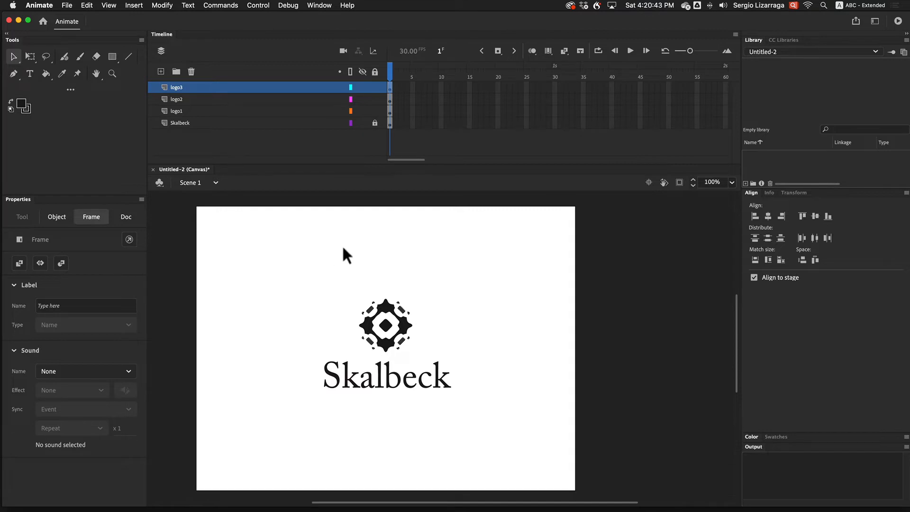
Unlock the Skalbeck layer and break the wordmark apart twice, first into letters and then into raw shapes.
click(374, 123)
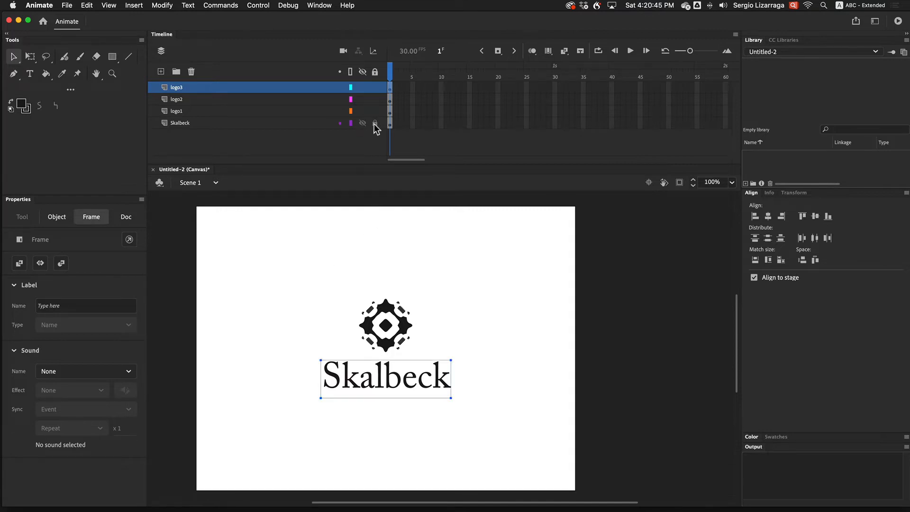
click(415, 411)
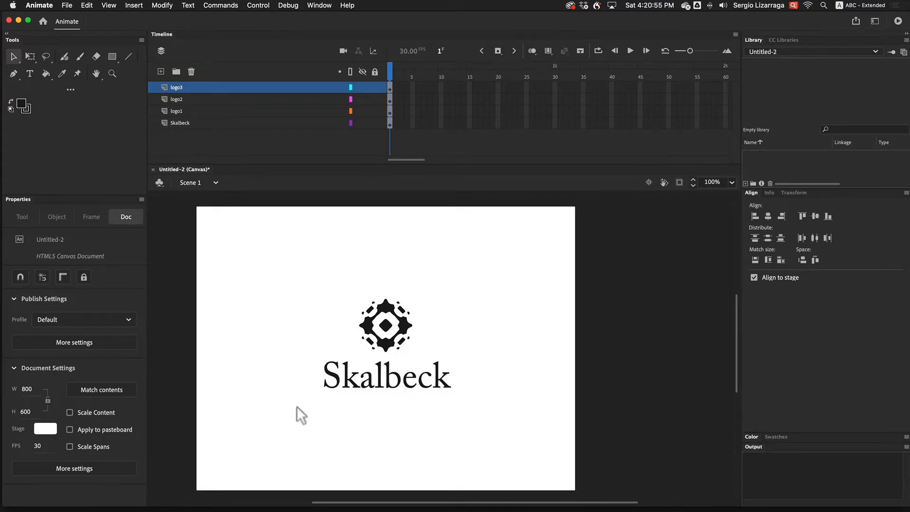
drag(297, 406, 468, 351)
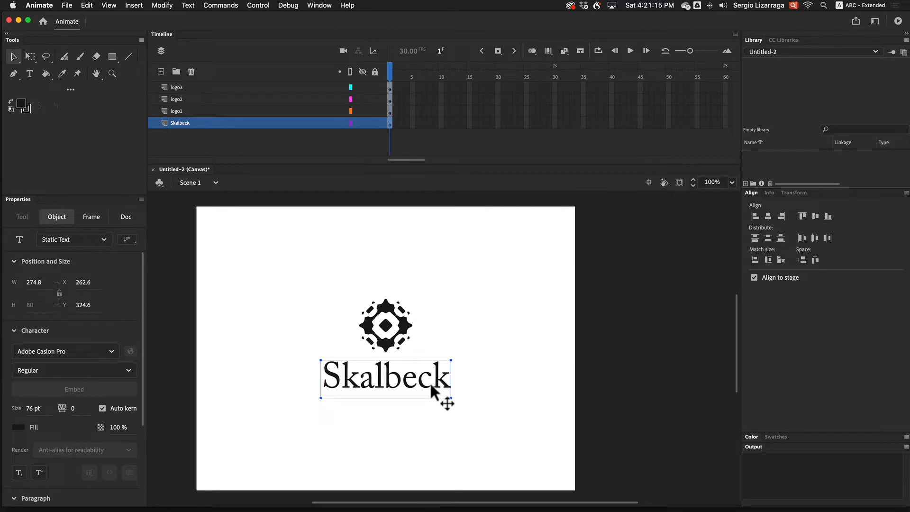
key(super)
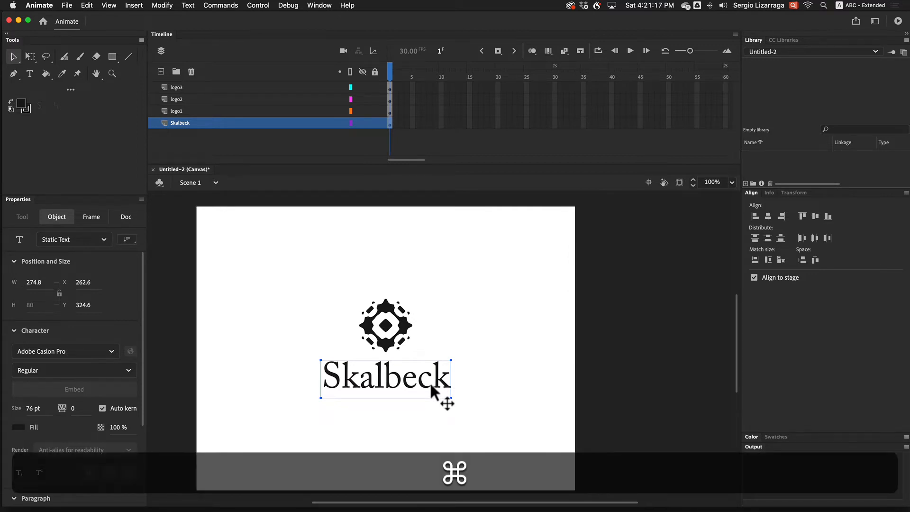
key(super+b)
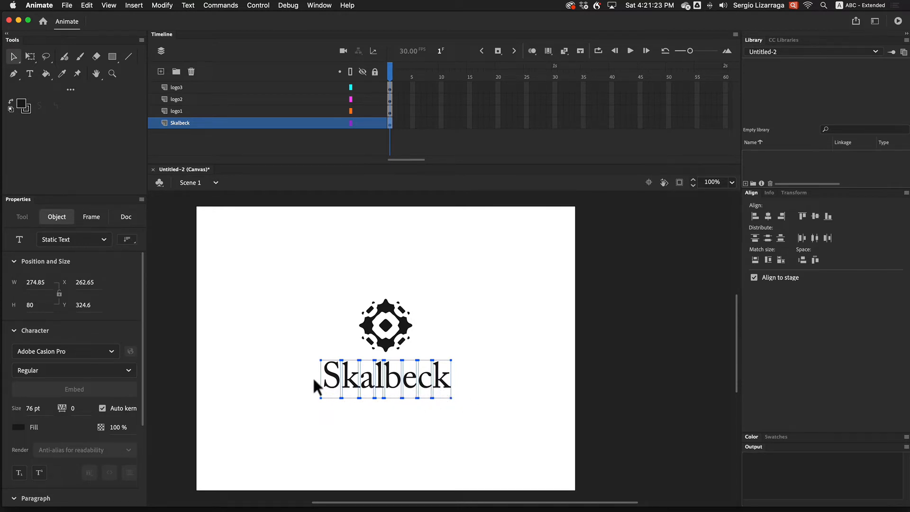
key(super)
key(super+b)
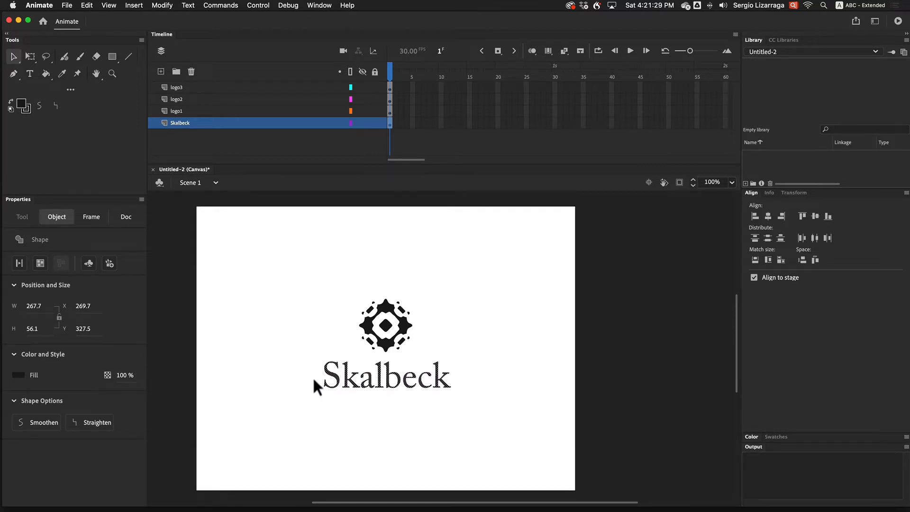
click(305, 370)
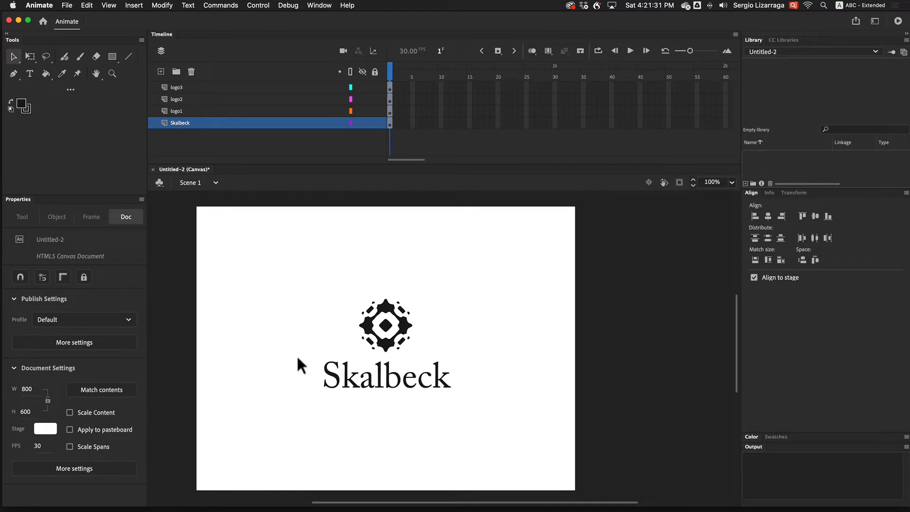
Select the wordmark, the surrounding mark shapes and the central diamond in turn to check each layer's content.
drag(297, 351, 471, 407)
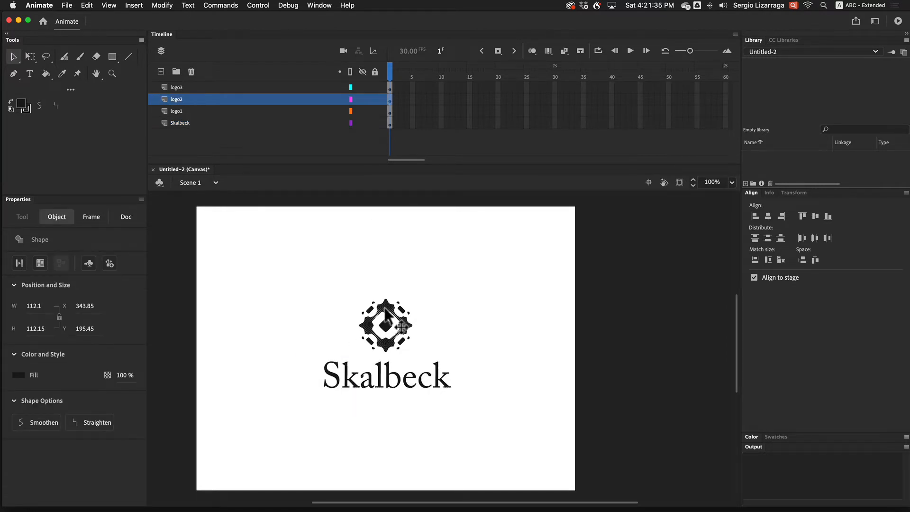
click(386, 322)
click(385, 324)
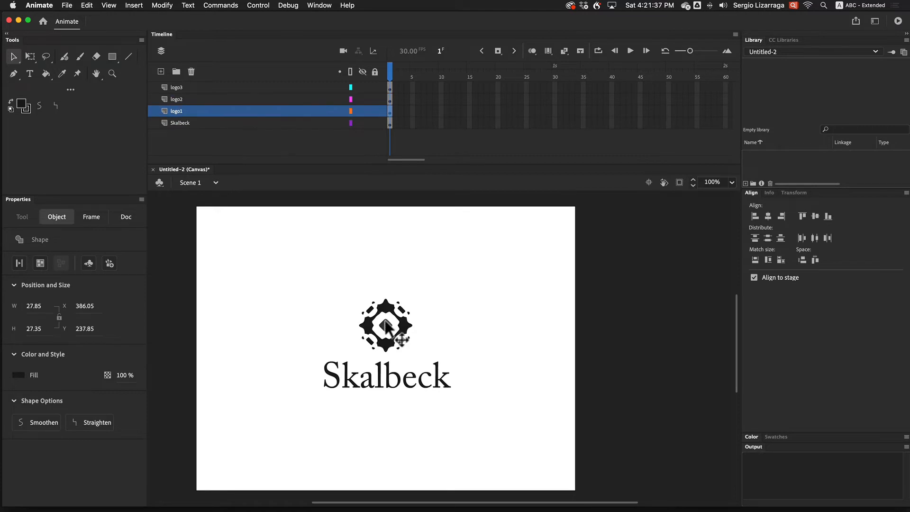
click(445, 302)
Save the document as LB.fla in the Leveled_Blur_Animation_3 folder.
key(super+s)
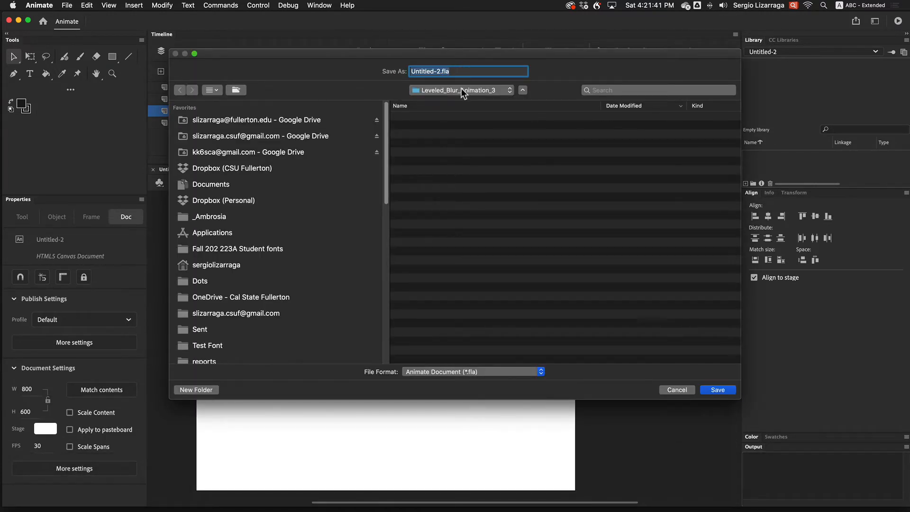
click(439, 69)
drag(441, 69, 402, 70)
text(L)
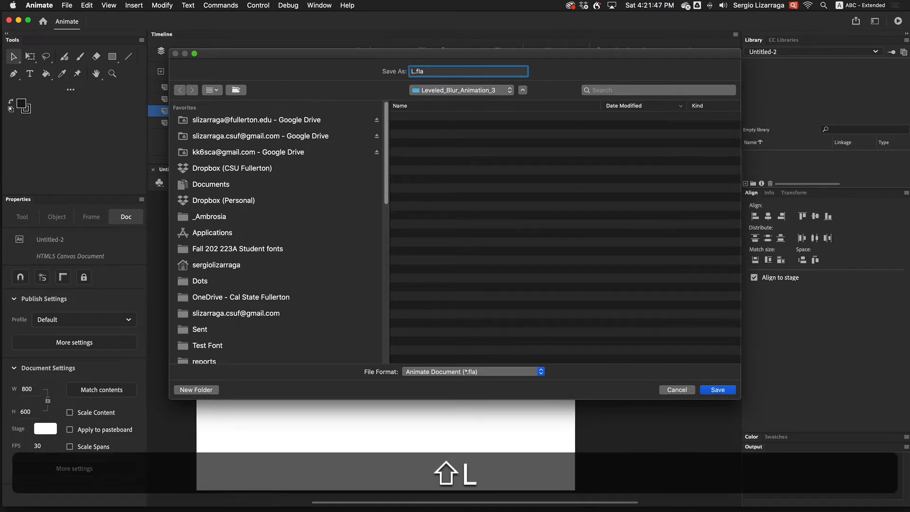
text(B)
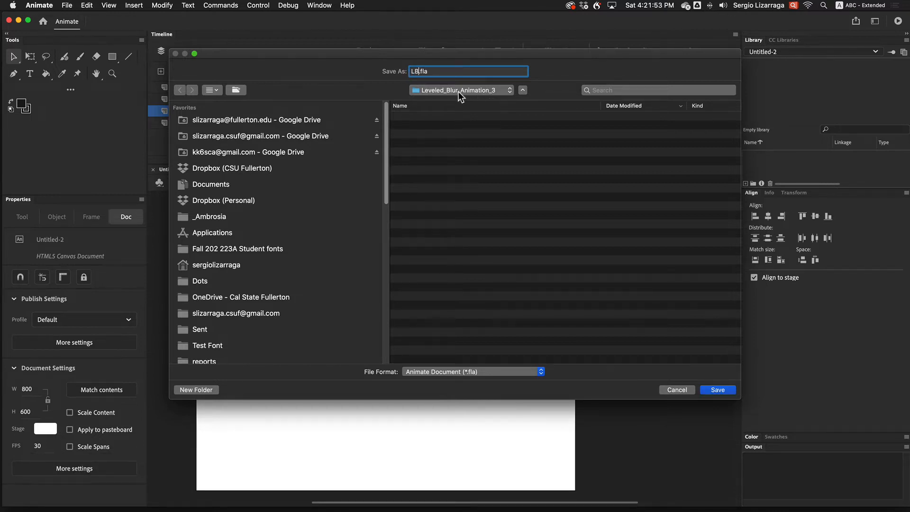
click(720, 389)
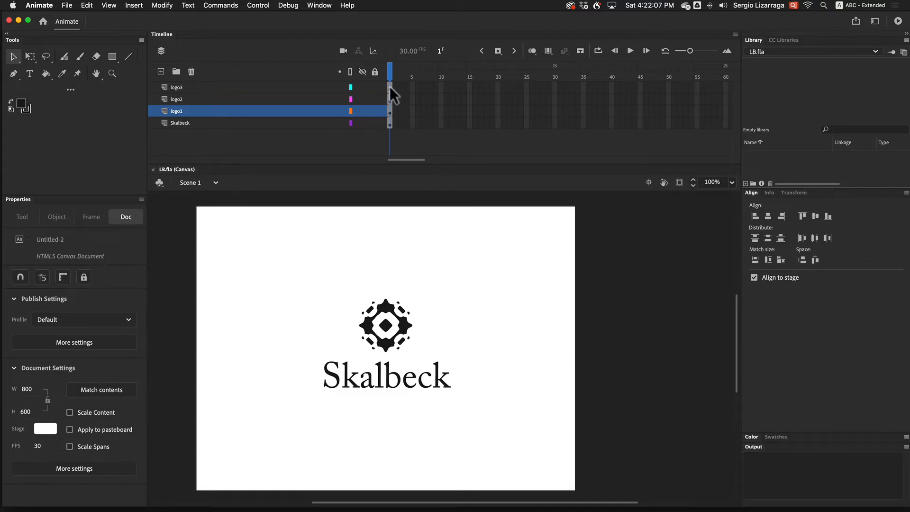
Create classic tweens from frame 1 on all four layers, converting their content to symbols.
click(389, 124)
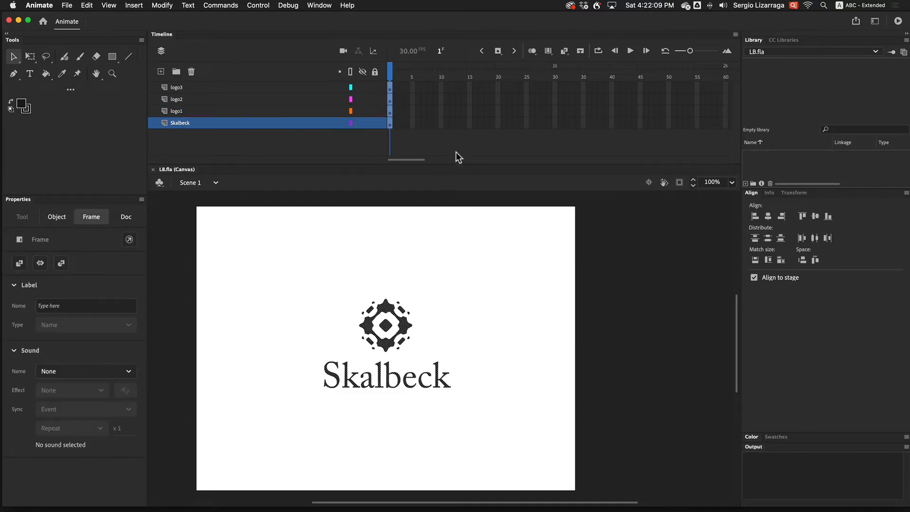
click(134, 5)
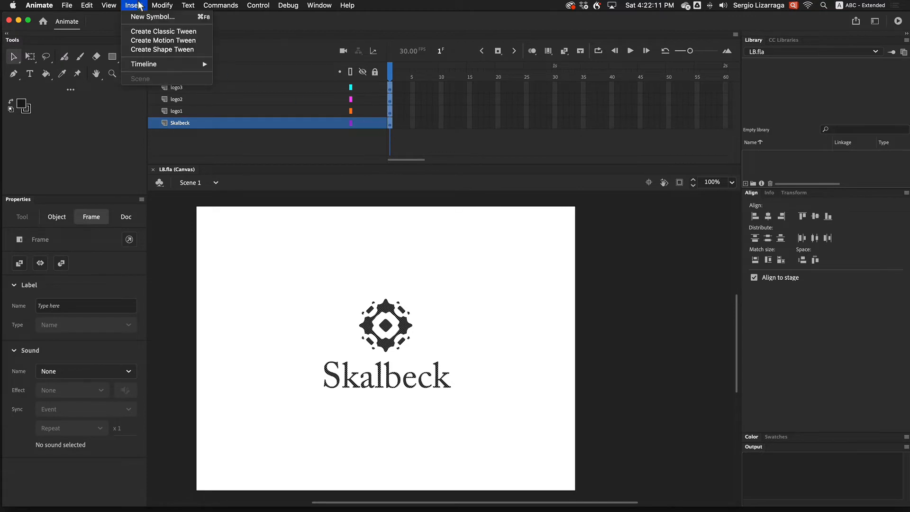
click(149, 32)
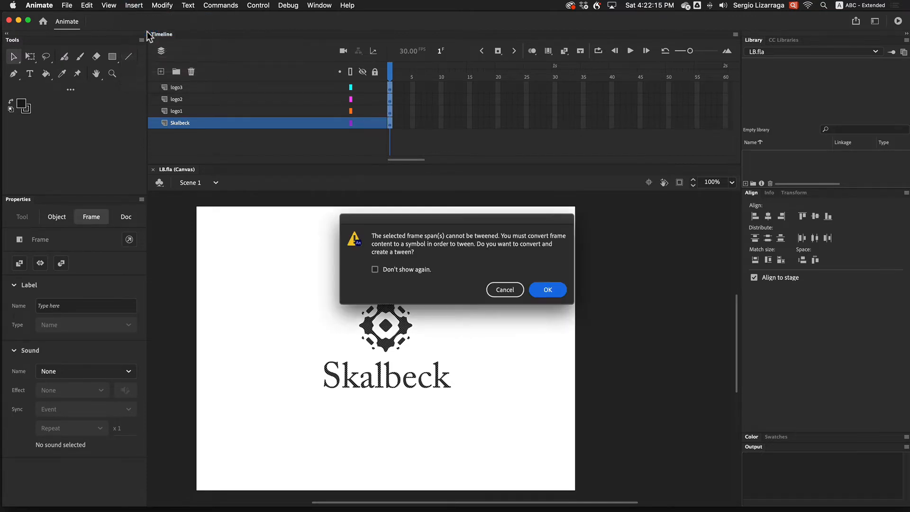
click(560, 289)
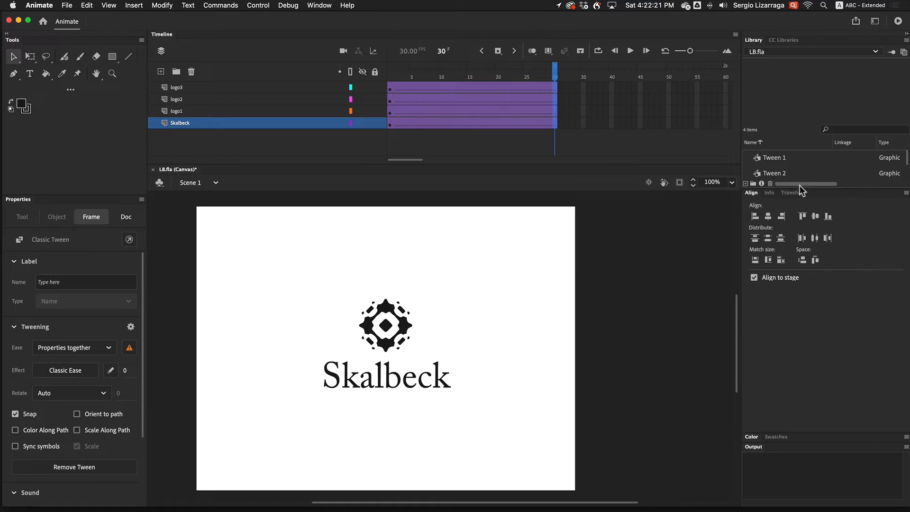
Enlarge the library list and preview the symbols Tween 1 to Tween 4 one after another.
drag(801, 192, 802, 298)
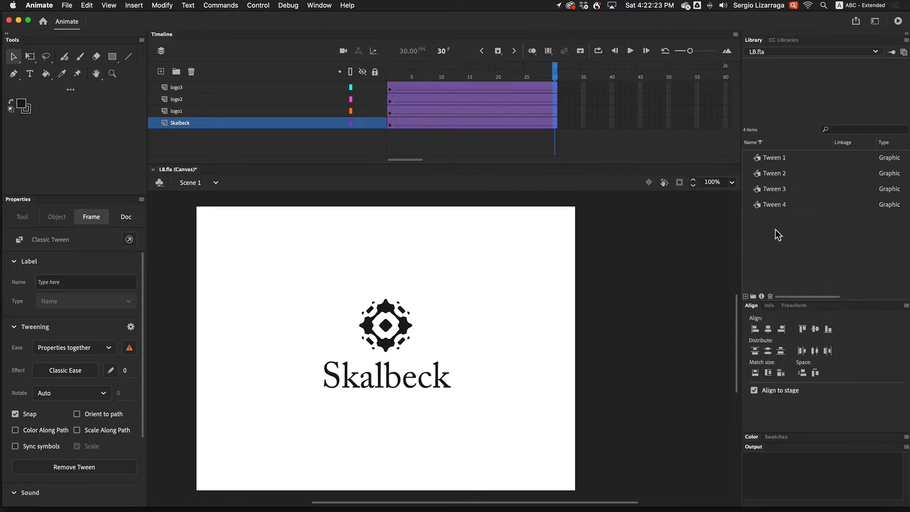
click(776, 205)
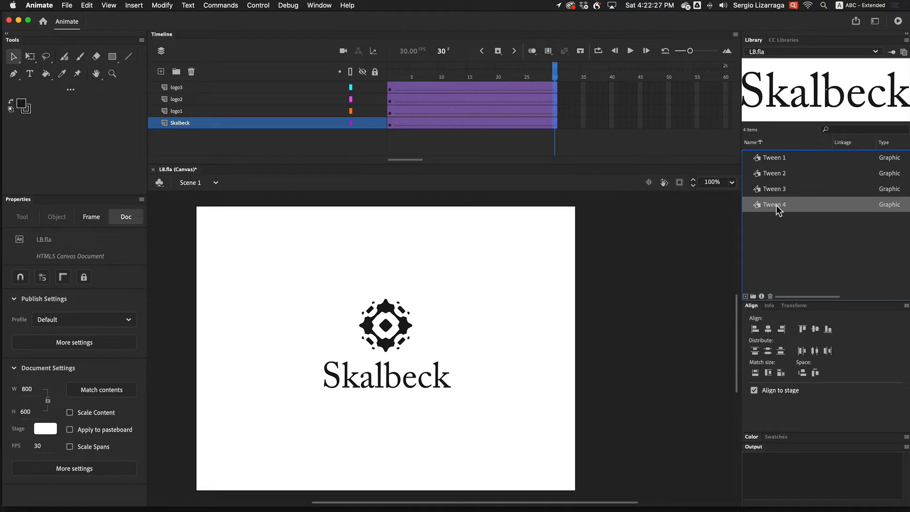
click(774, 188)
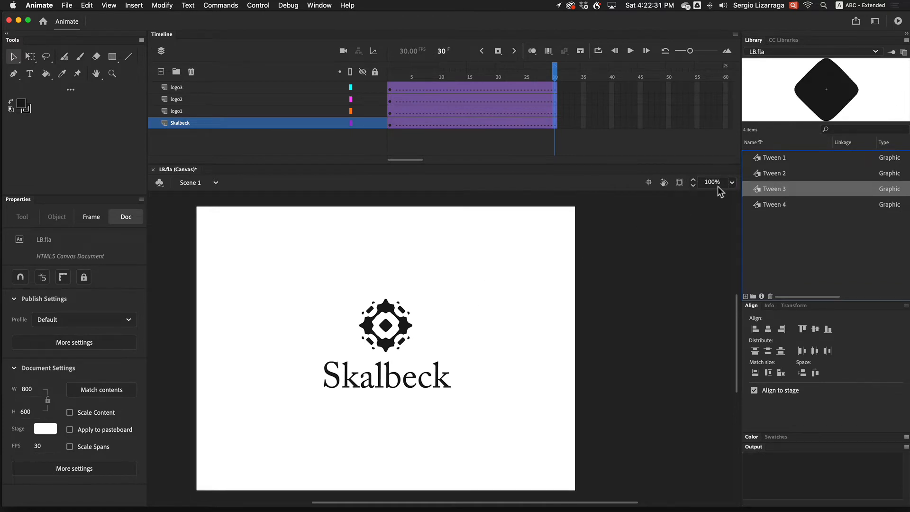
click(774, 174)
click(768, 158)
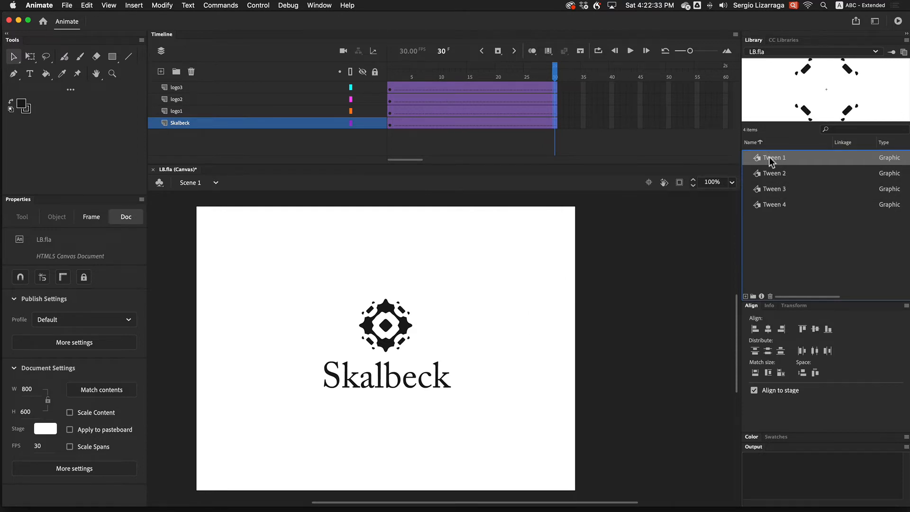
click(770, 206)
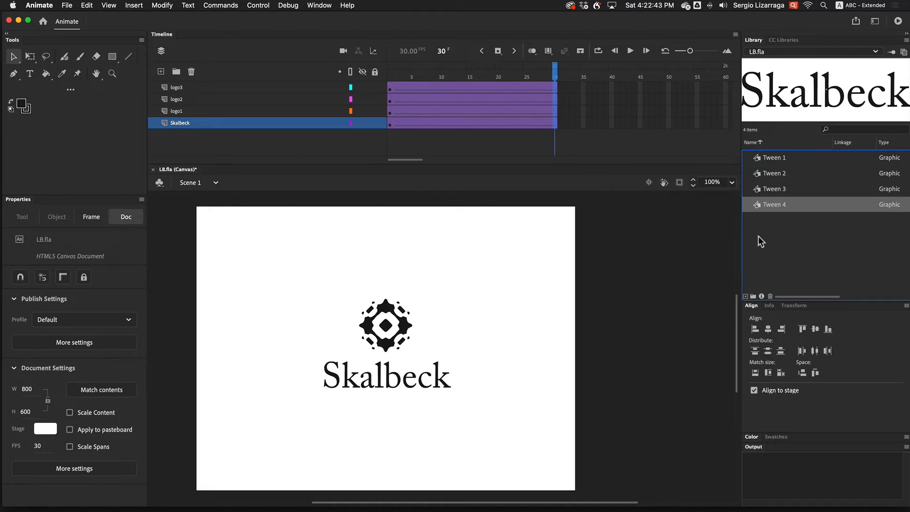
scroll(449, 450, down, 1)
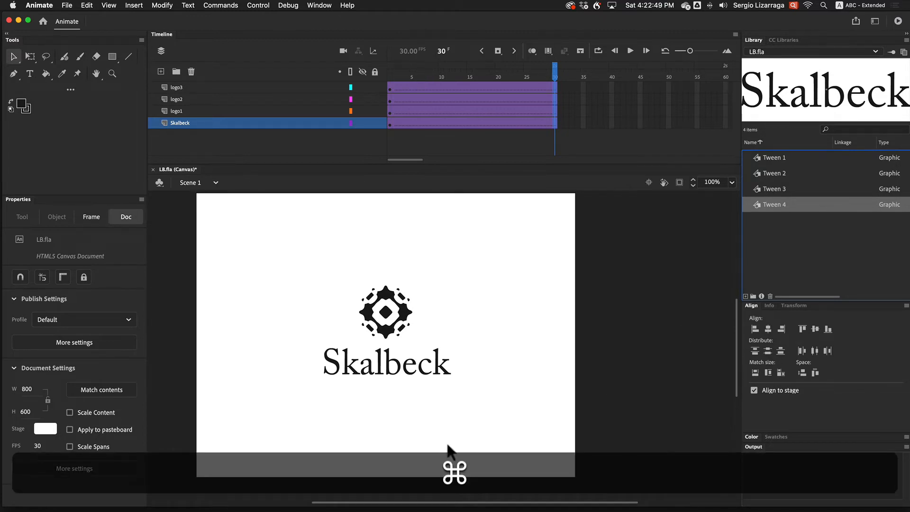
key(super+0)
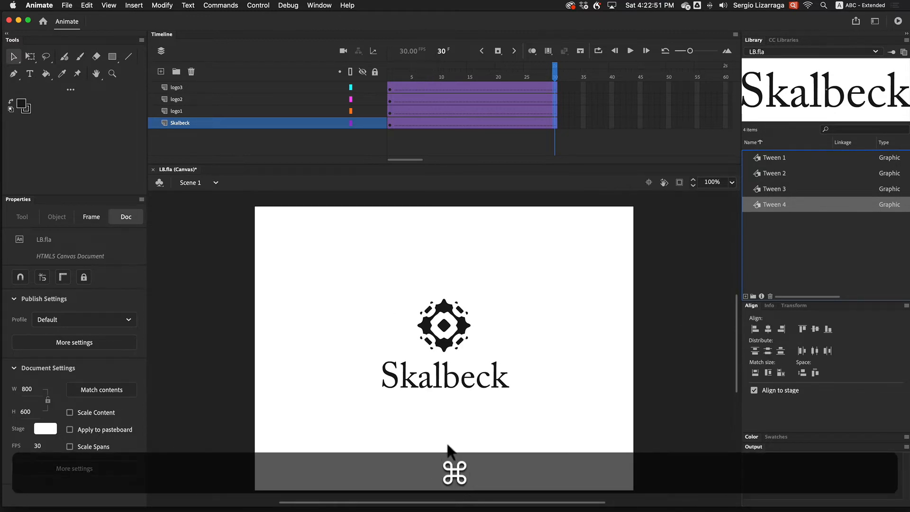
key(super+i)
scroll(544, 387, left, 5)
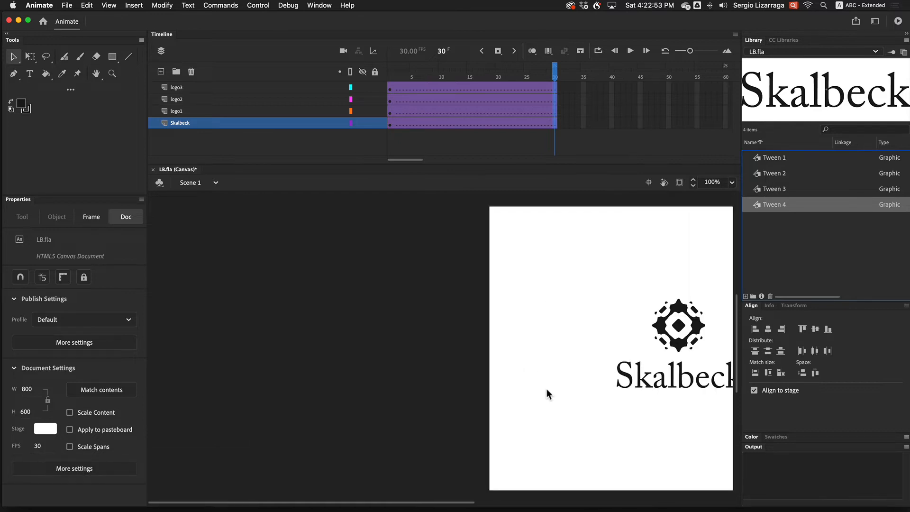
scroll(546, 388, right, 7)
scroll(546, 389, left, 4)
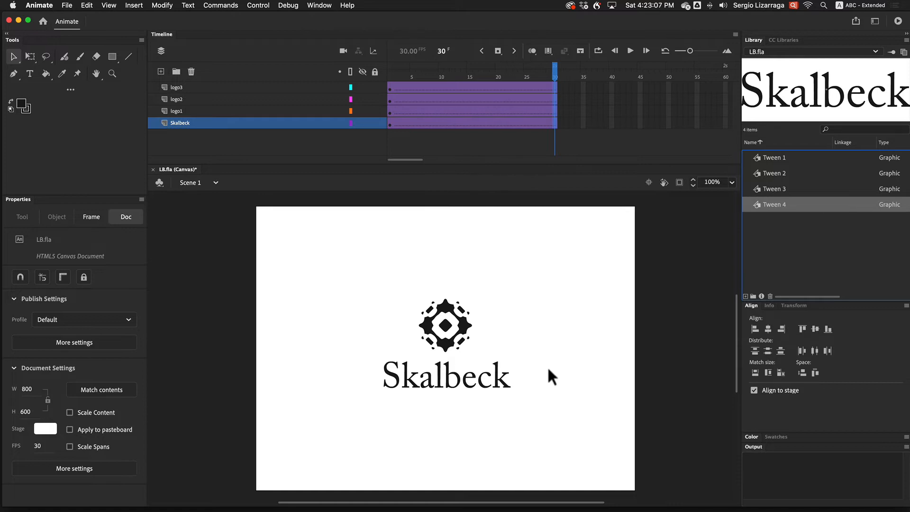
Insert keyframes at frame 30 on the logo3, logo2, logo1 and Skalbeck layers.
click(555, 86)
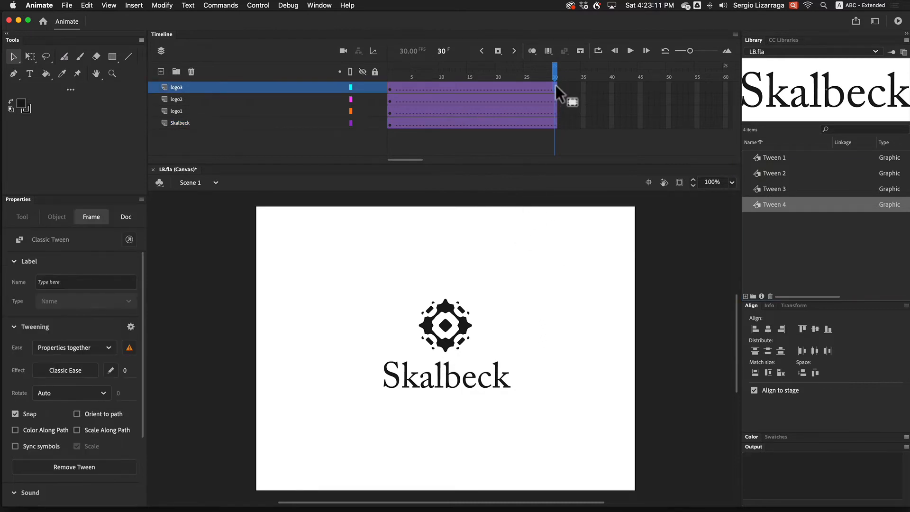
drag(555, 84, 555, 97)
click(570, 97)
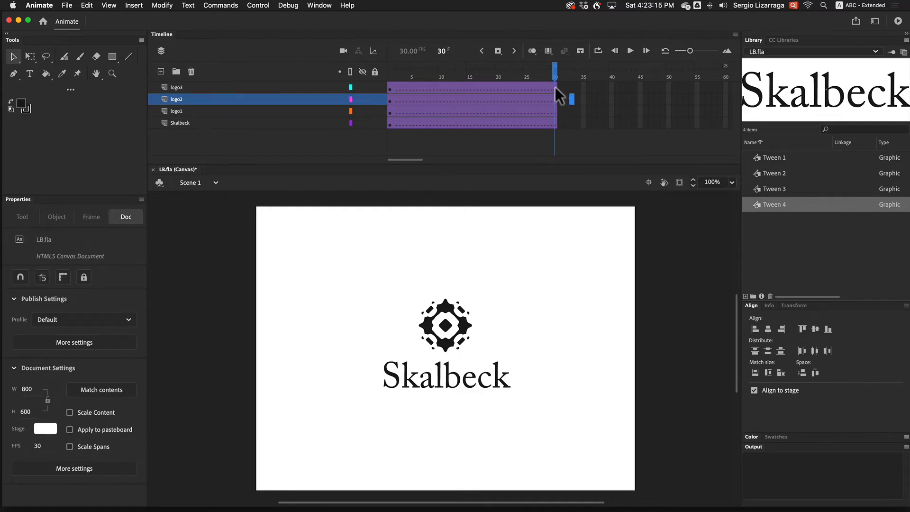
click(553, 125)
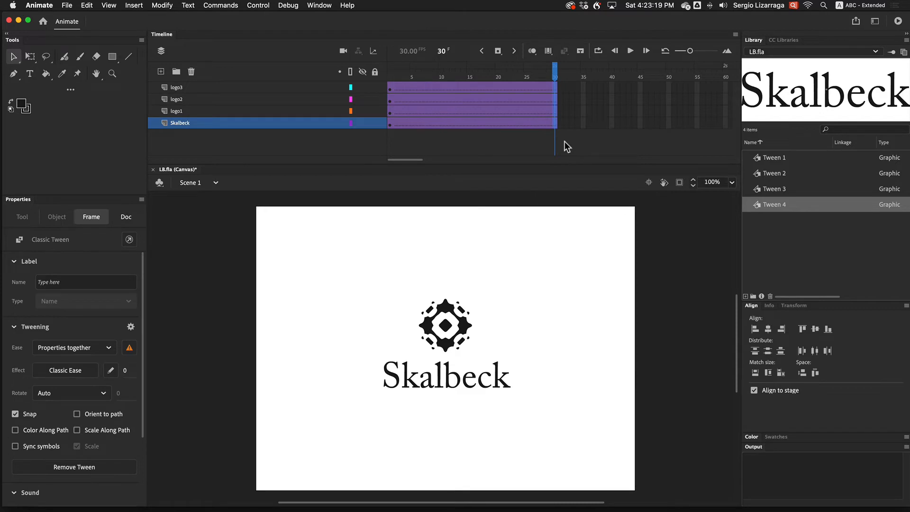
key(F6)
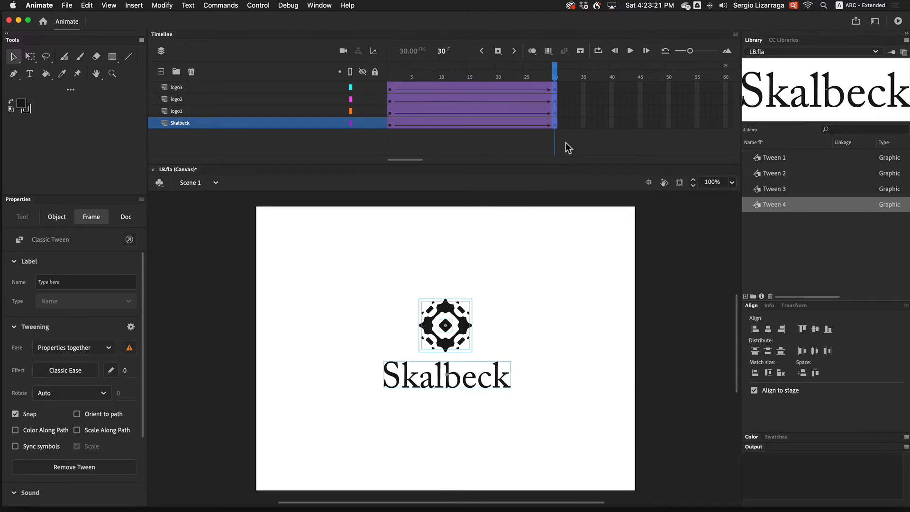
Apply an Alpha color effect of 0% to all four logo parts at frame 1.
click(389, 134)
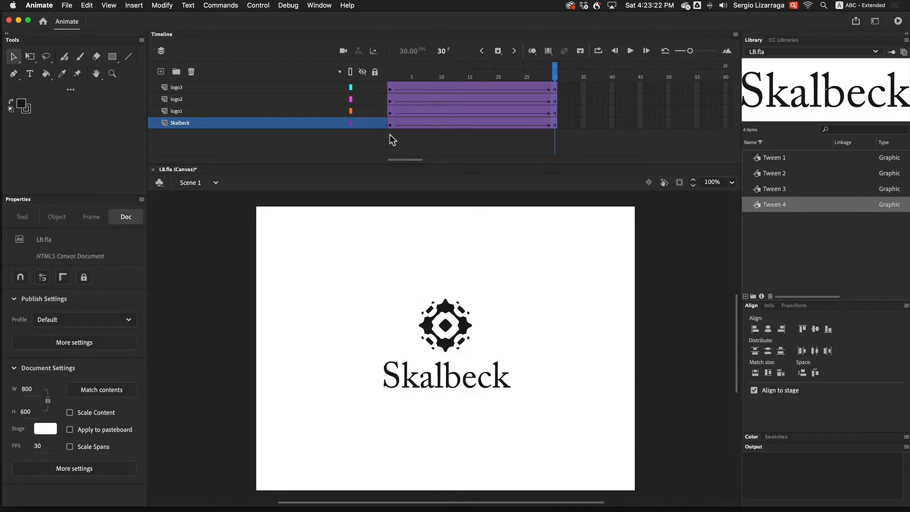
click(390, 87)
drag(354, 286, 553, 414)
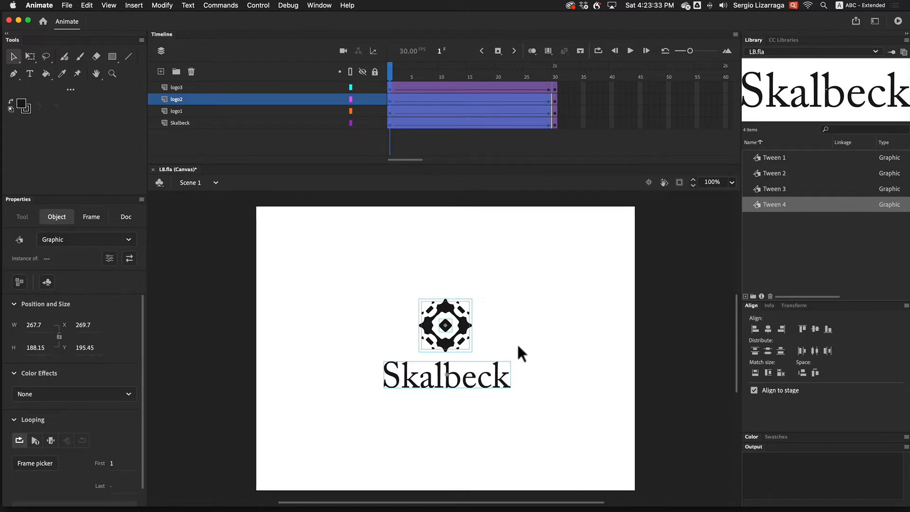
click(122, 394)
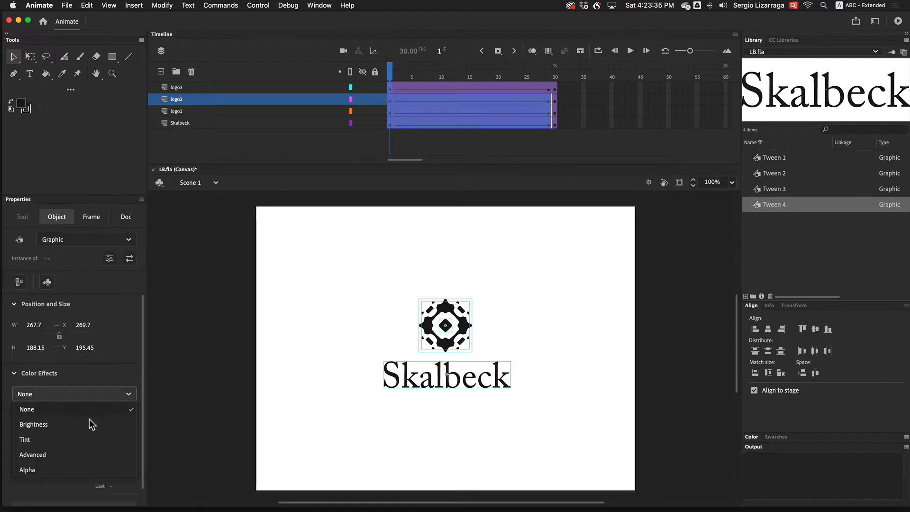
click(59, 469)
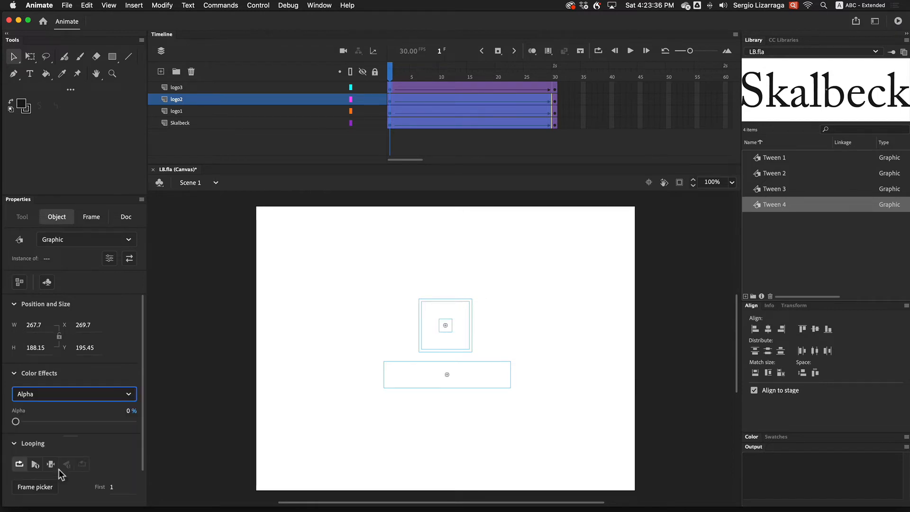
click(15, 421)
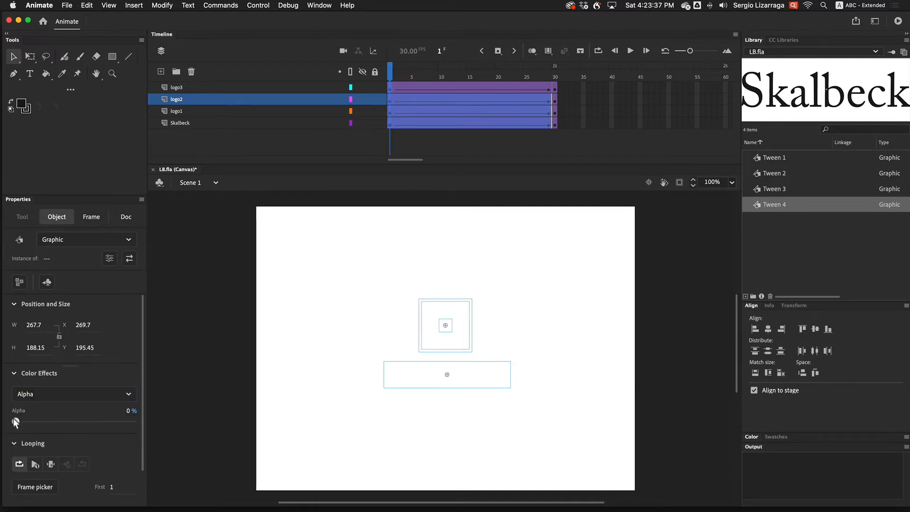
Shift the logo2 layer's whole tween along the timeline so that it starts at frame 30.
click(391, 71)
mouse_move(392, 71)
mouse_down()
mouse_move(556, 75)
mouse_move(388, 74)
mouse_move(565, 85)
mouse_move(389, 75)
mouse_up()
click(231, 112)
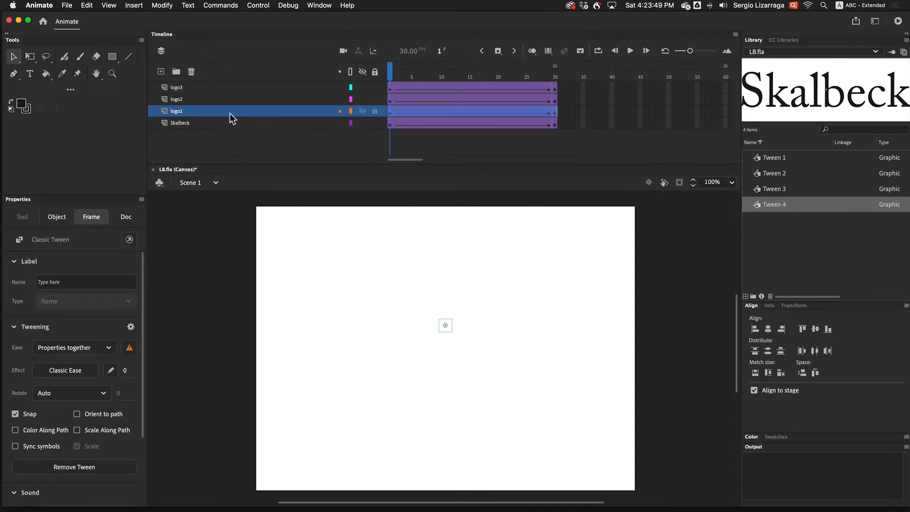
click(215, 100)
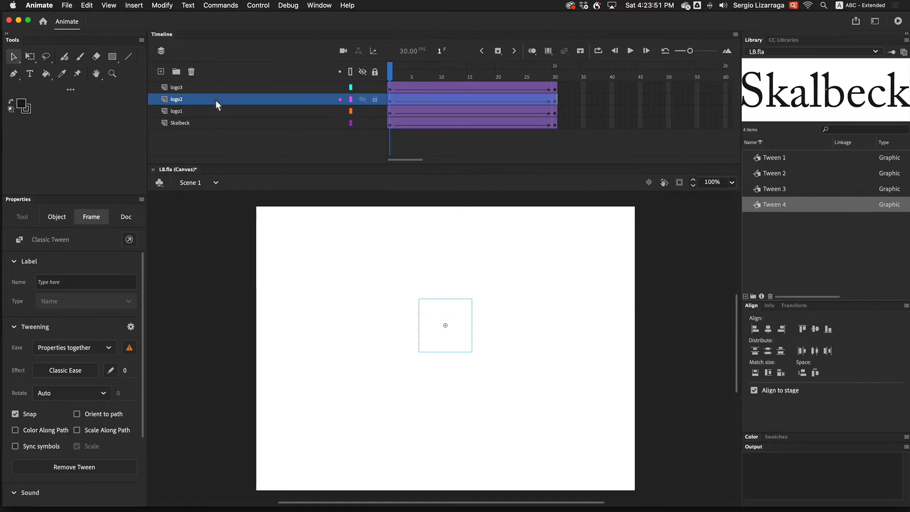
click(407, 99)
drag(407, 99, 573, 101)
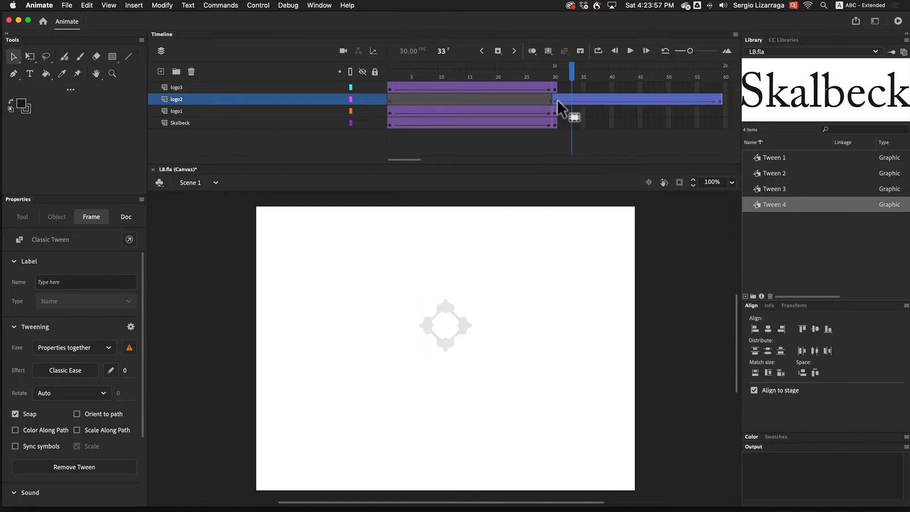
Shift the logo3 layer's whole tween so that it starts at frame 59, where the logo2 tween ends.
click(276, 88)
drag(394, 90, 641, 89)
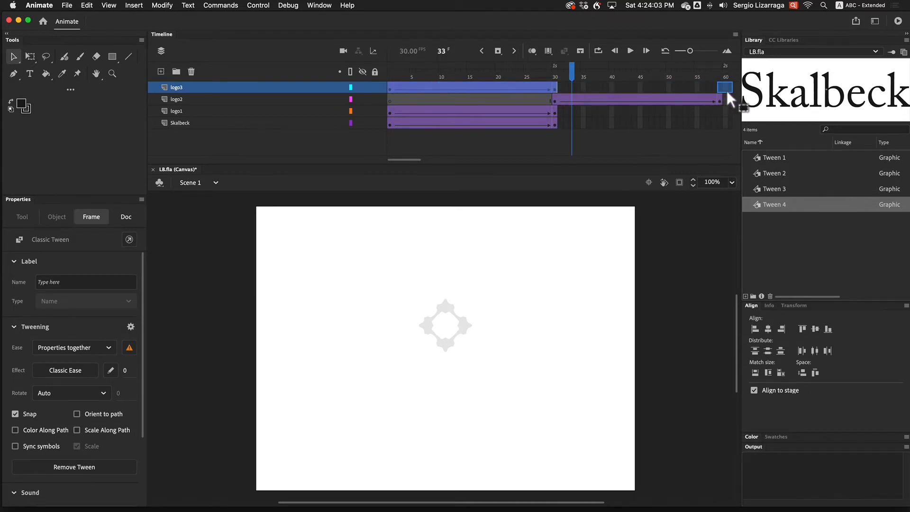
drag(726, 90, 726, 90)
scroll(686, 124, right, 3)
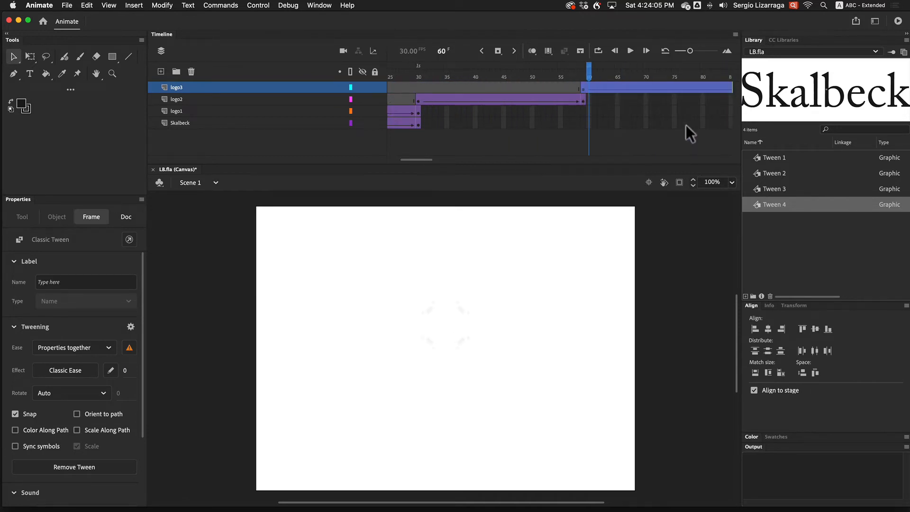
scroll(685, 125, right, 3)
scroll(685, 124, left, 2)
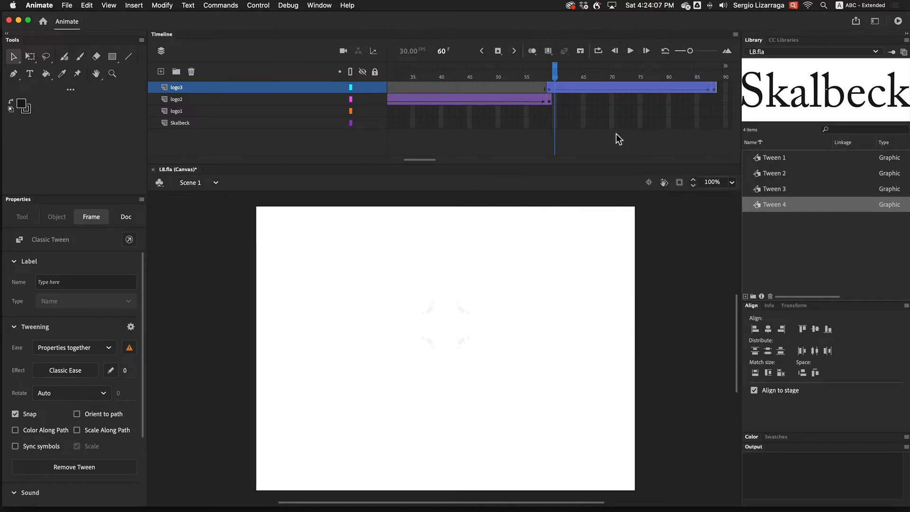
scroll(616, 134, left, 5)
Shift the Skalbeck layer's whole tween so that it starts at frame 88, where the logo3 tween ends.
click(418, 123)
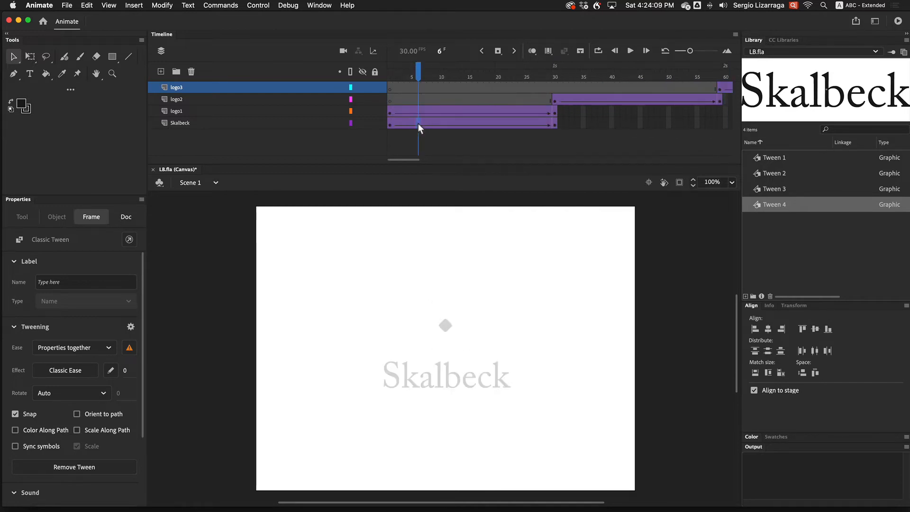
click(283, 125)
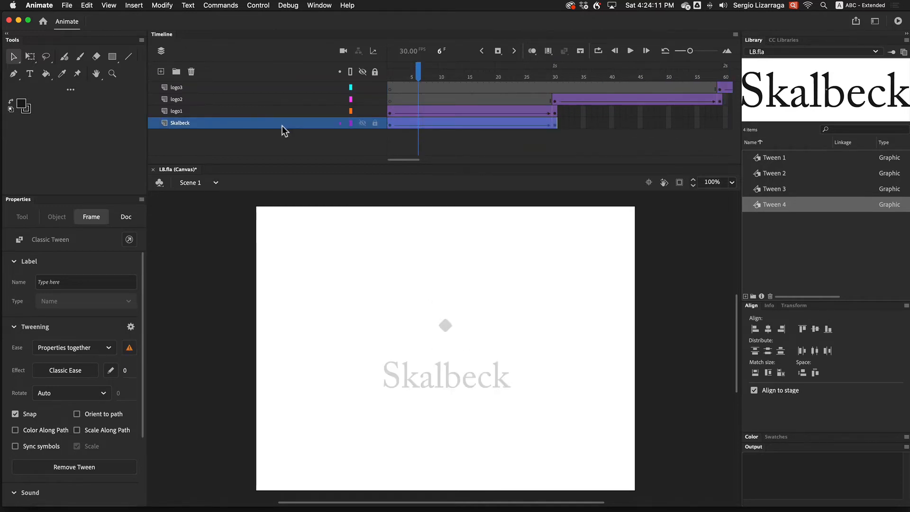
drag(409, 123, 589, 128)
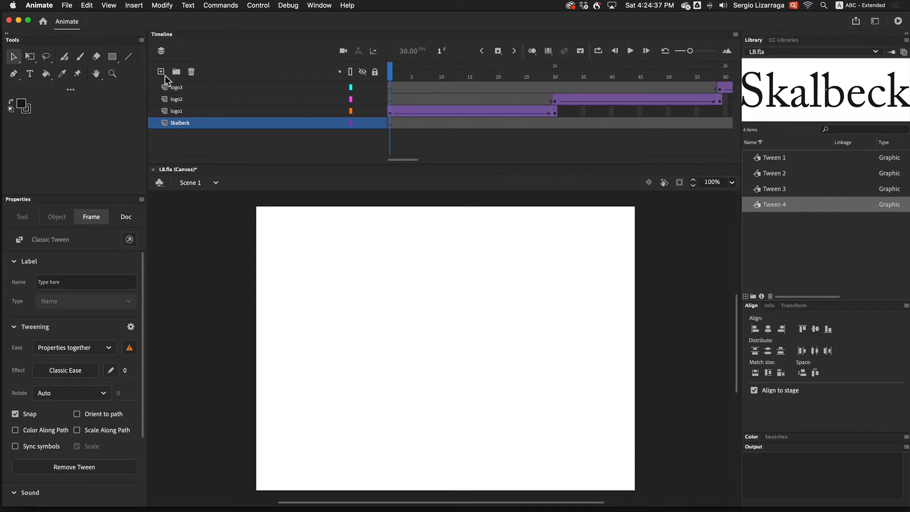
Scrub through the staggered tweens to check how long each logo part stays visible after its own tween ends.
drag(388, 70, 555, 74)
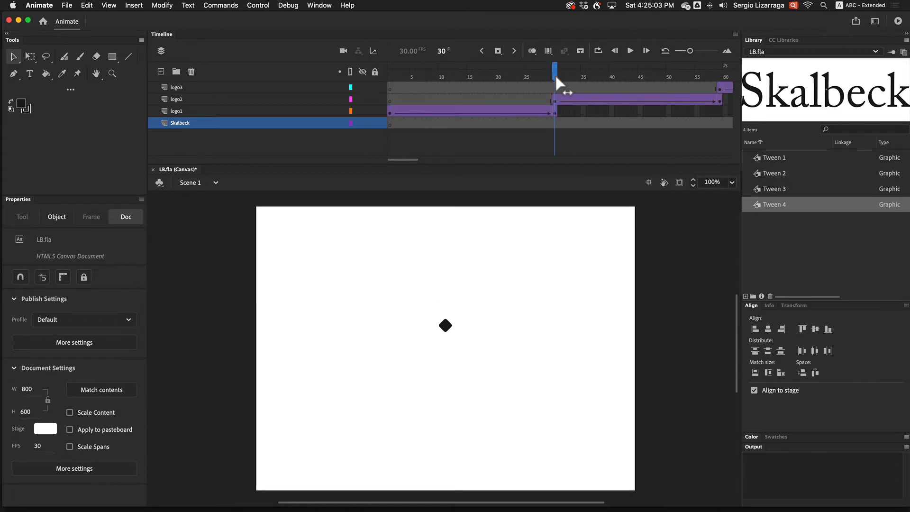
click(555, 112)
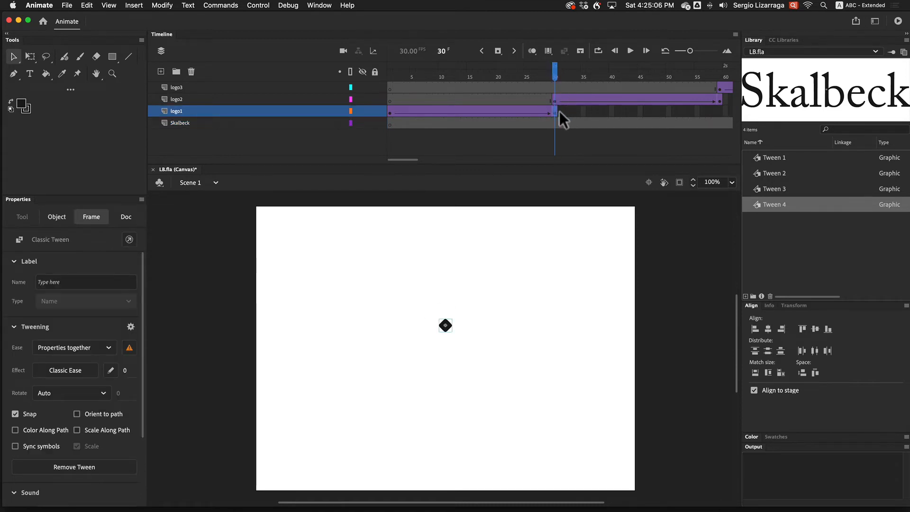
click(559, 111)
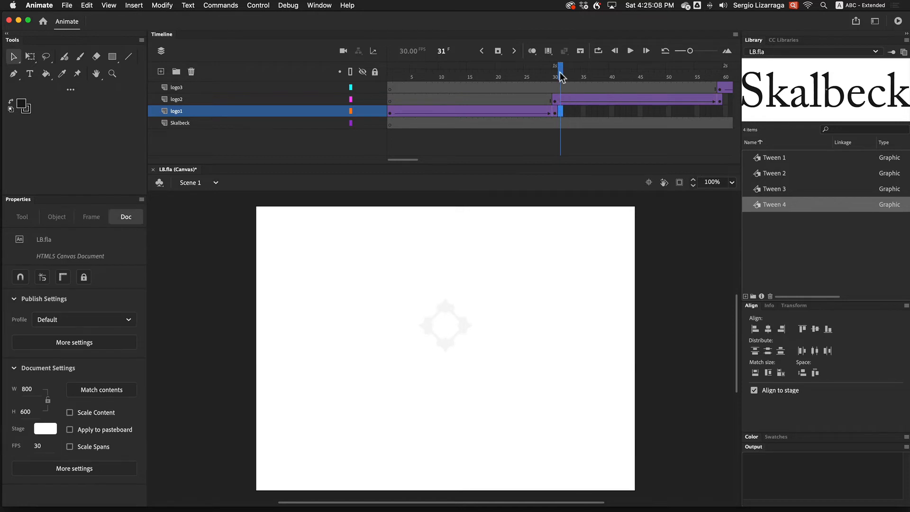
drag(559, 78, 720, 76)
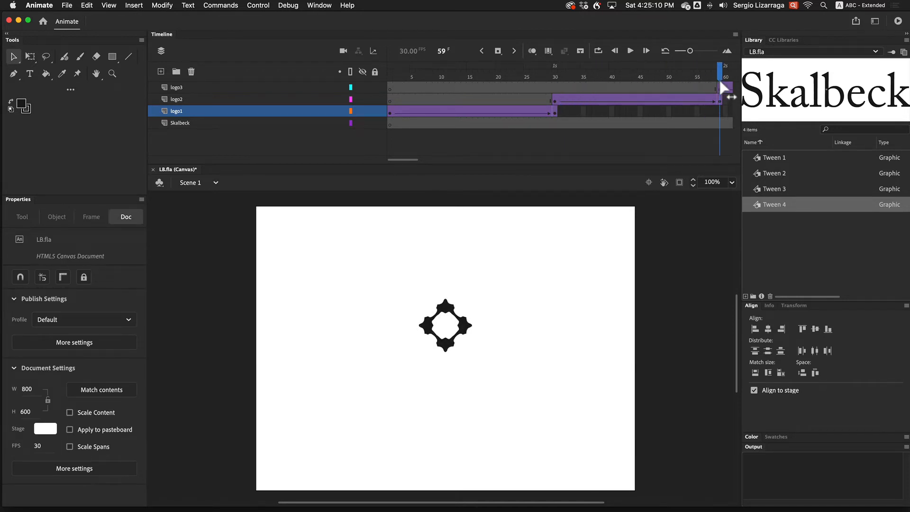
scroll(632, 109, right, 5)
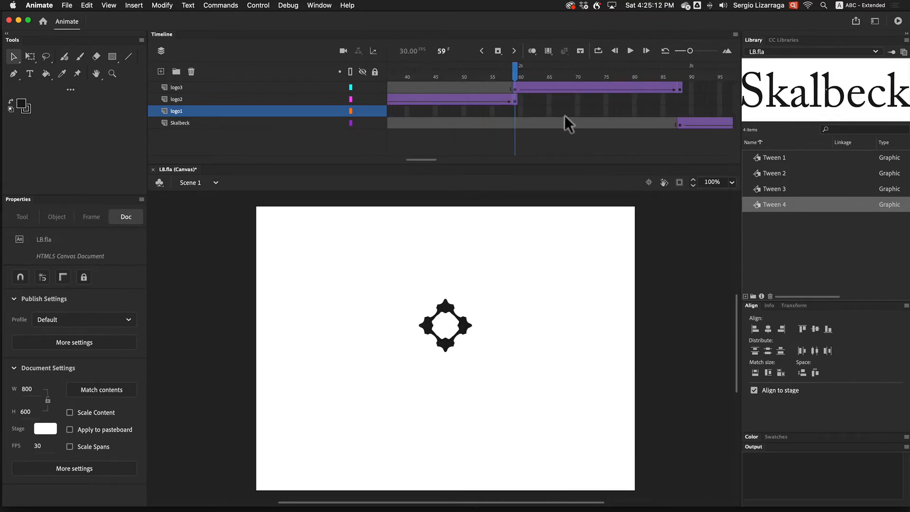
click(513, 99)
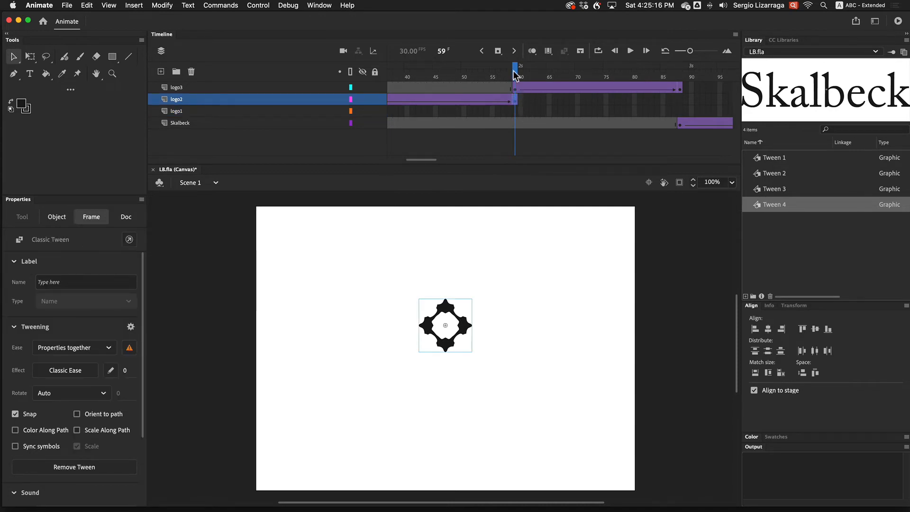
drag(515, 75, 677, 93)
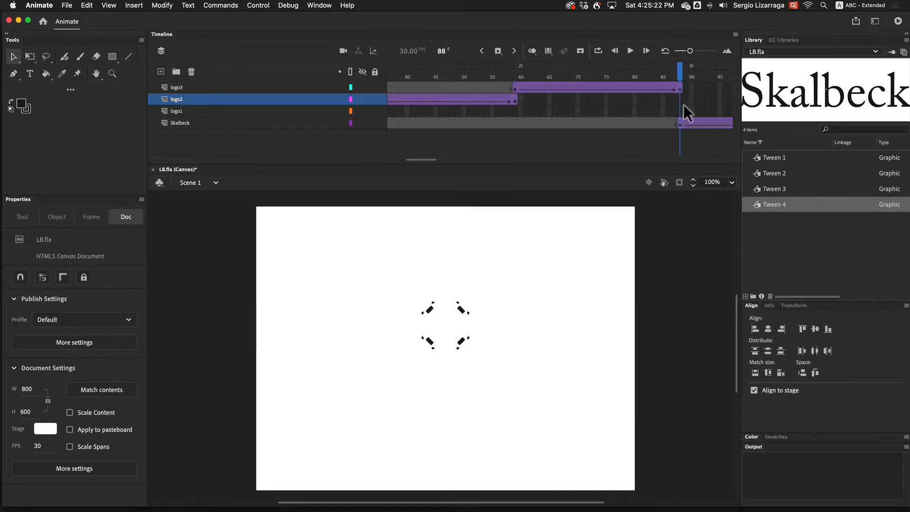
click(686, 90)
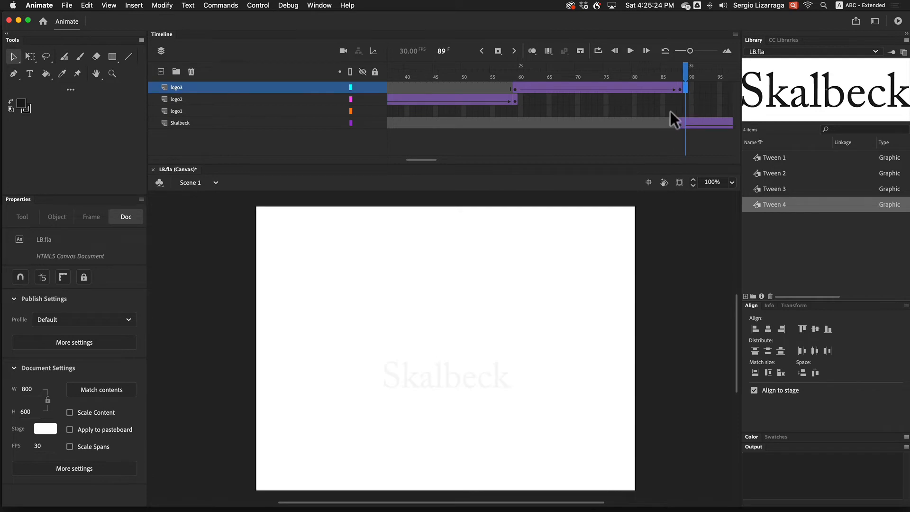
scroll(670, 111, left, 6)
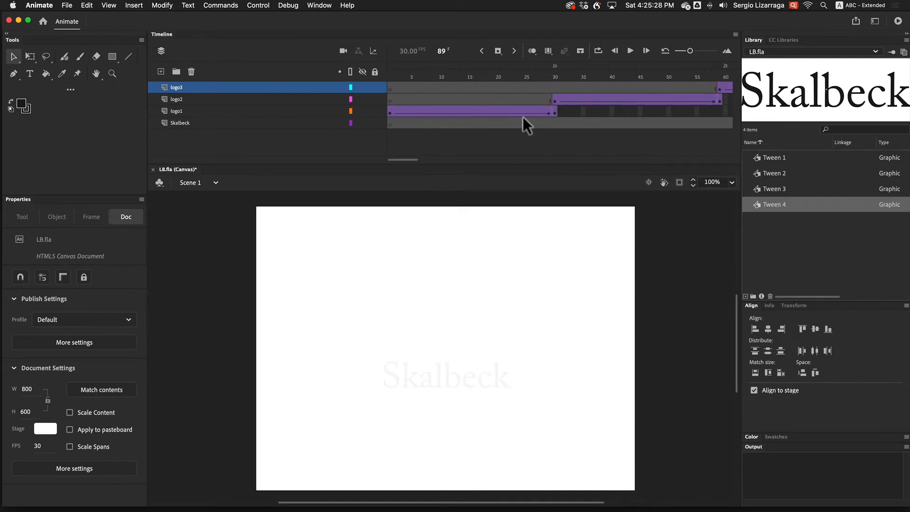
scroll(522, 118, right, 8)
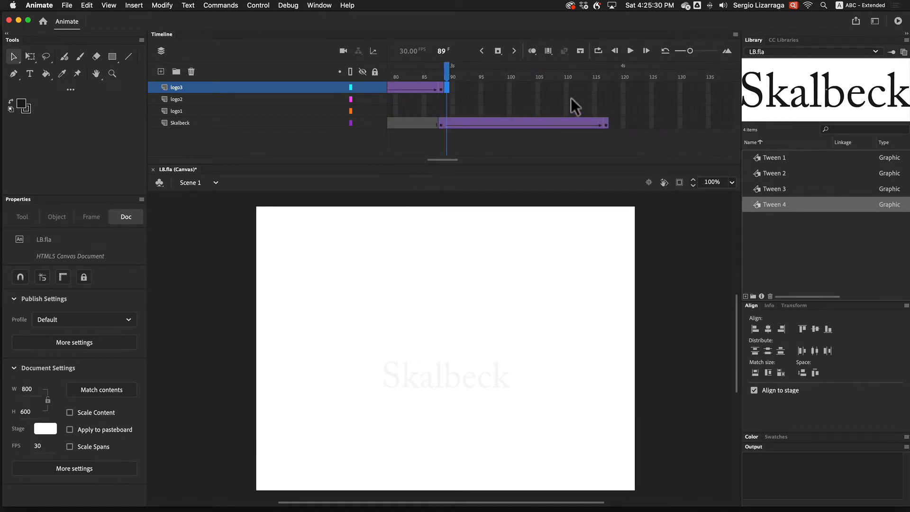
Extend the logo3, logo2 and logo1 layers to frame 117 and play the animation from frame 1.
click(606, 112)
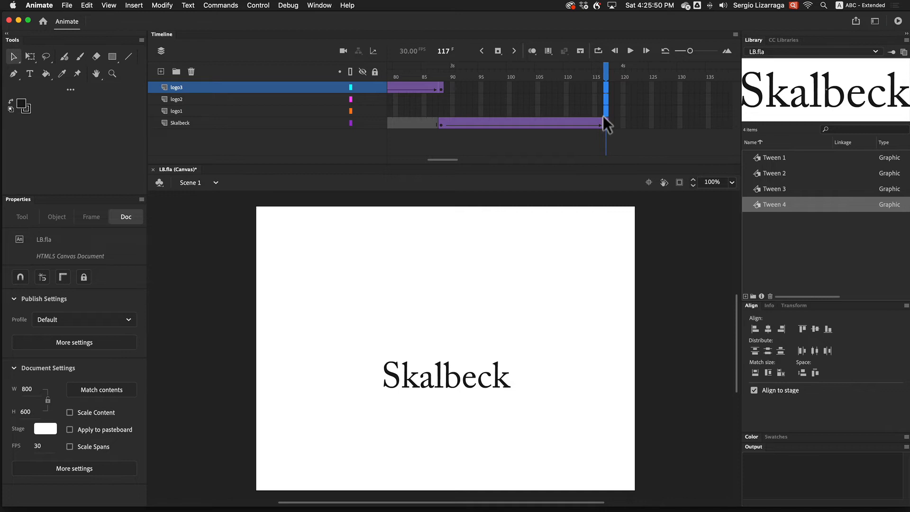
key(F5)
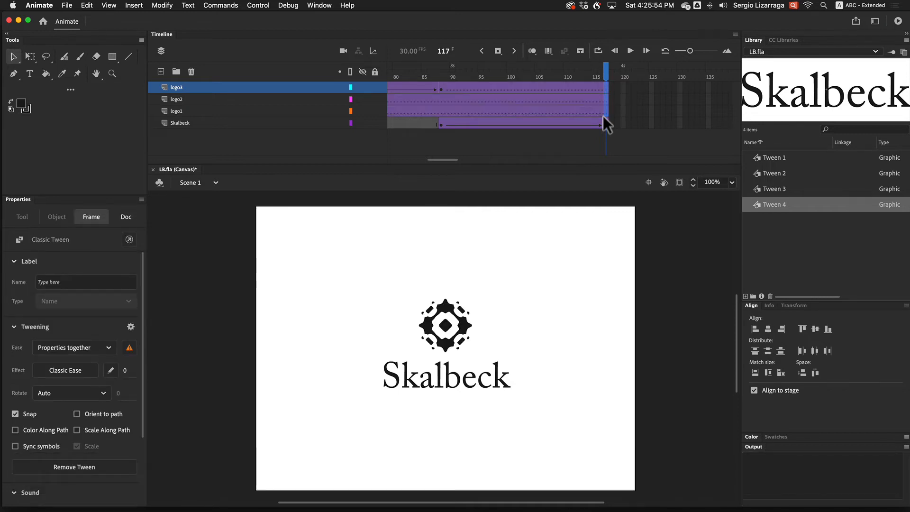
scroll(602, 115, right, 10)
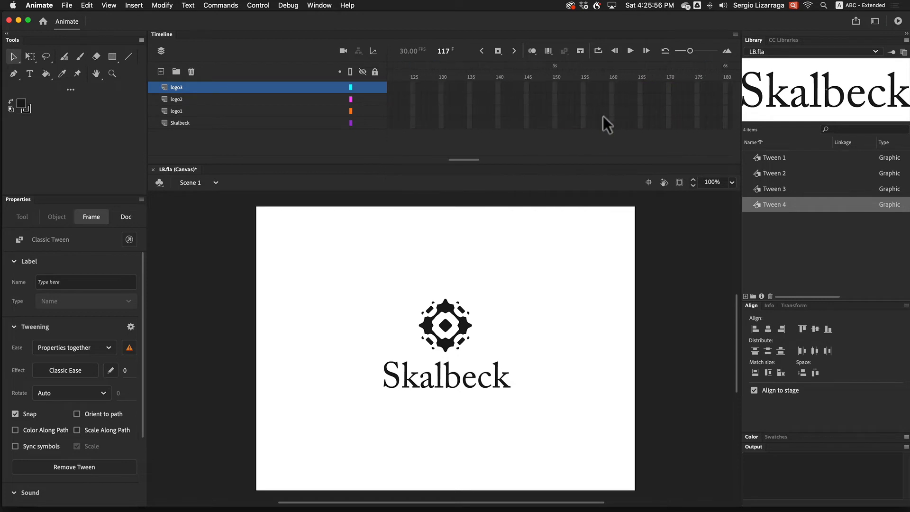
scroll(602, 115, left, 15)
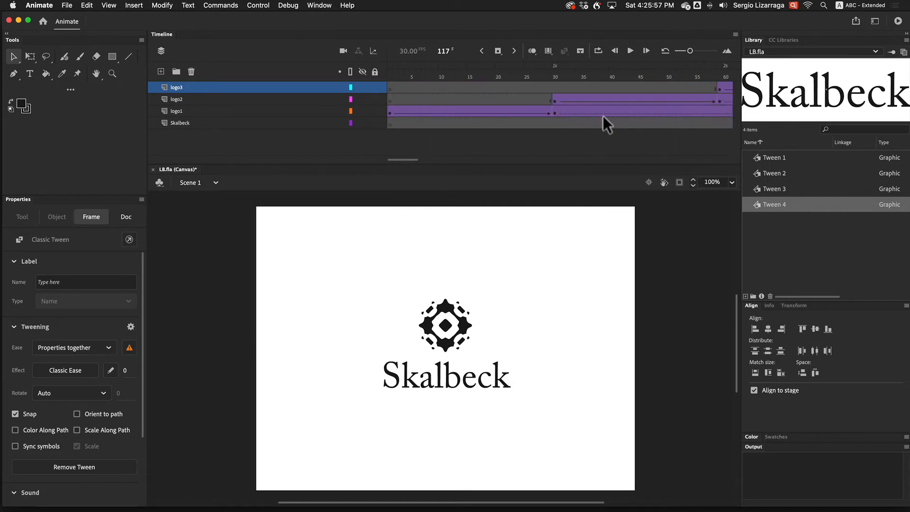
click(391, 78)
key(Return)
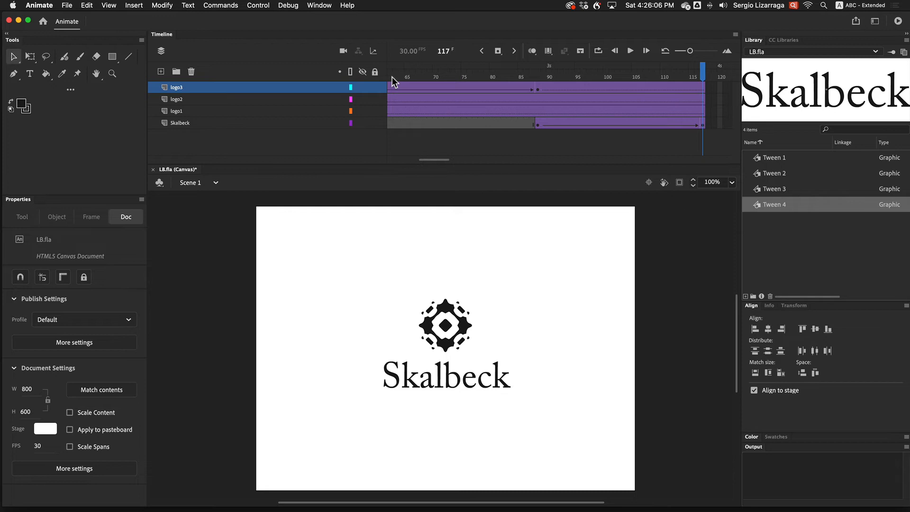
Move the Skalbeck layer's final keyframe to frame 101 and play back the shortened text fade-in.
click(703, 123)
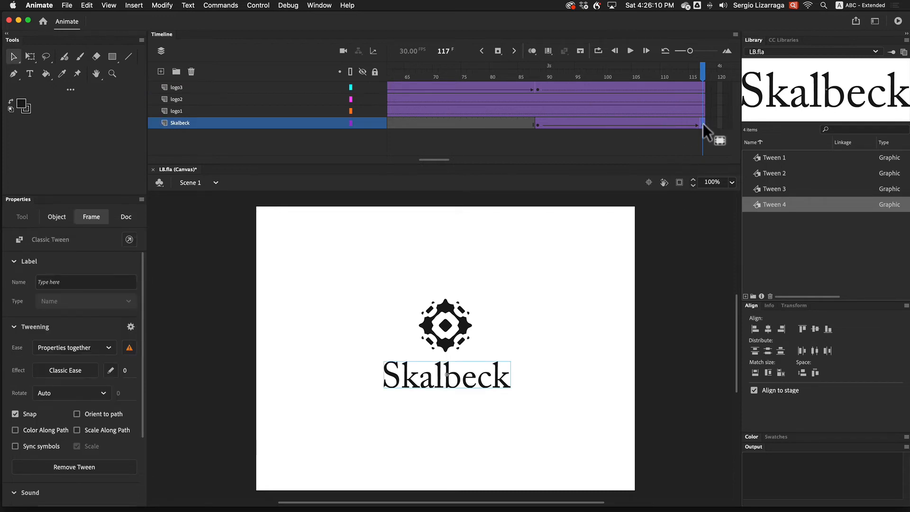
drag(703, 123, 613, 121)
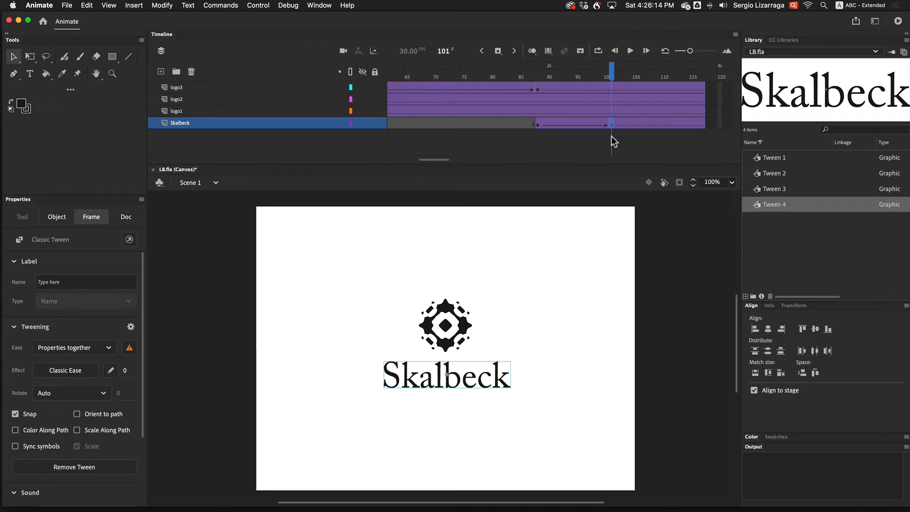
key(Return)
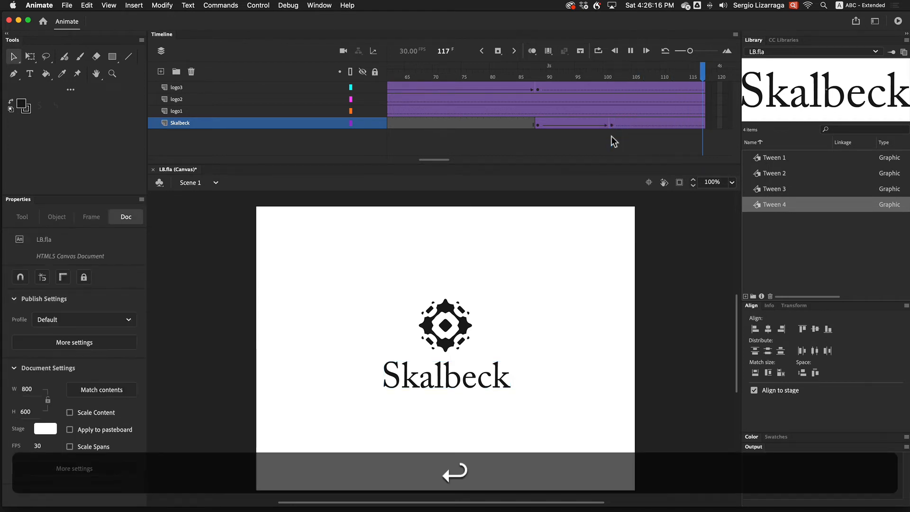
key(Return)
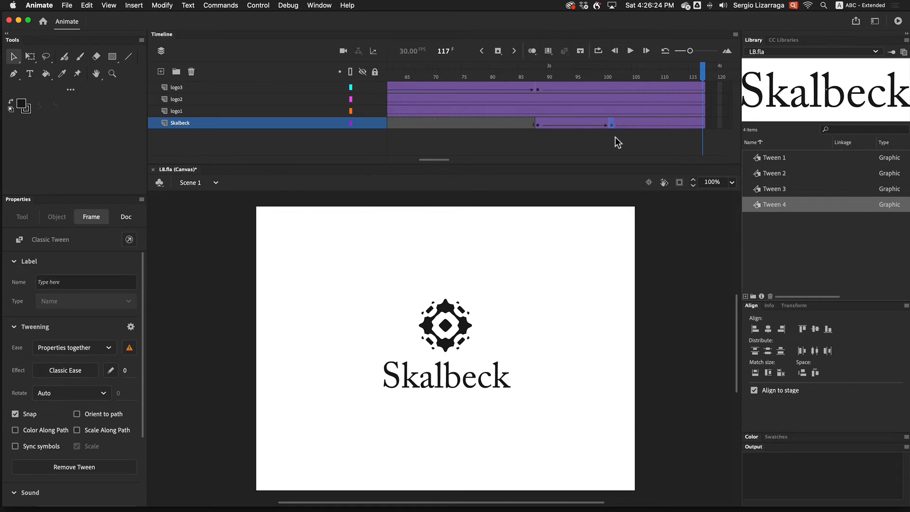
key(Return)
drag(702, 75, 612, 84)
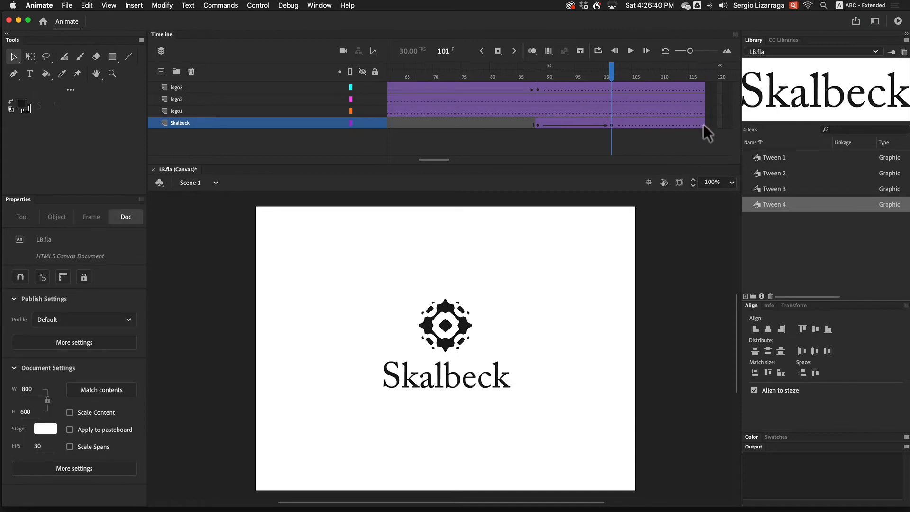
scroll(696, 125, right, 2)
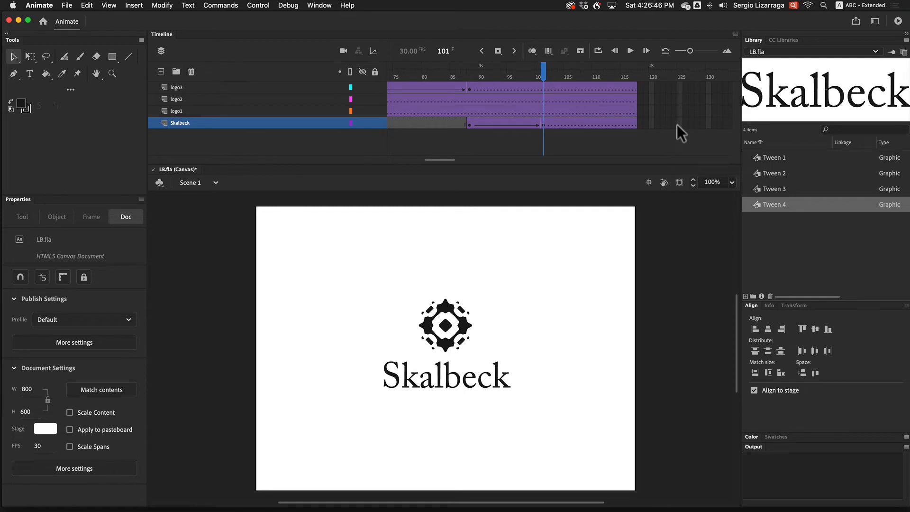
Remove frames 102 to 117 from the logo3, logo2, logo1 and Skalbeck layers so the animation ends at frame 101.
drag(635, 124, 548, 72)
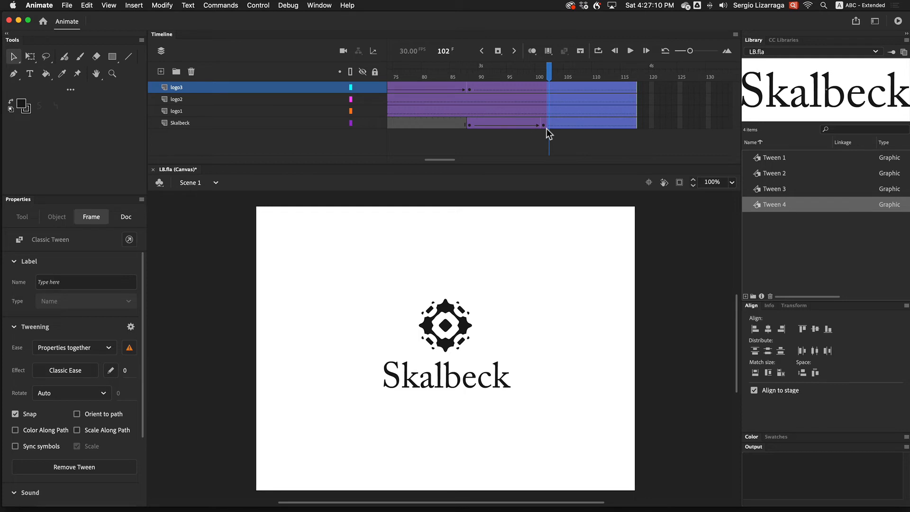
key(shift)
scroll(547, 129, right, 3)
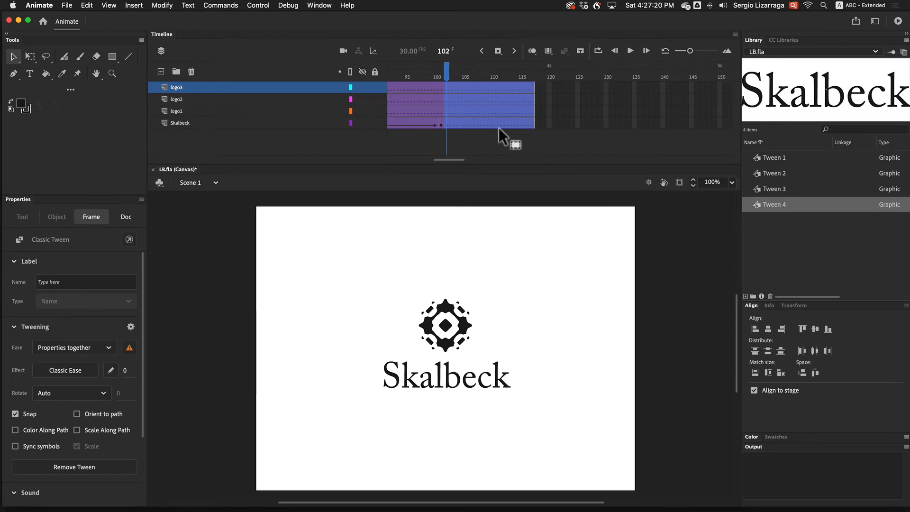
key(F5)
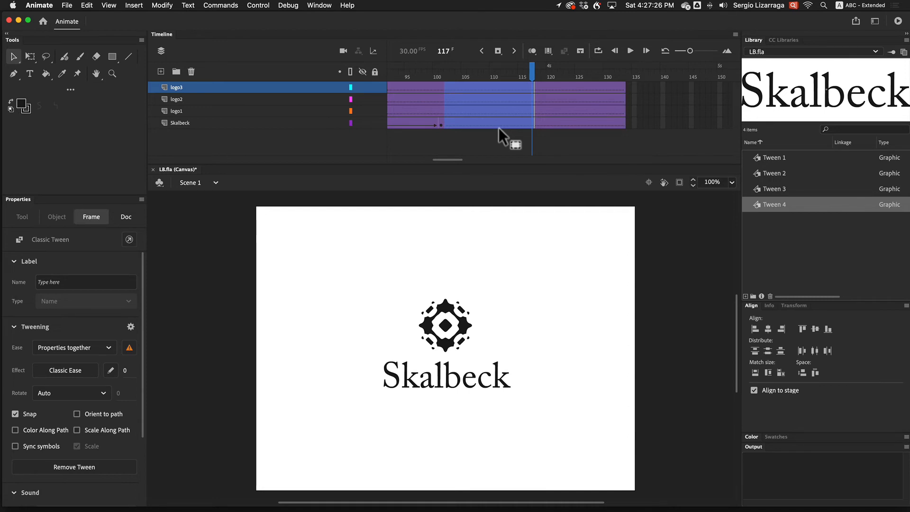
key(shift)
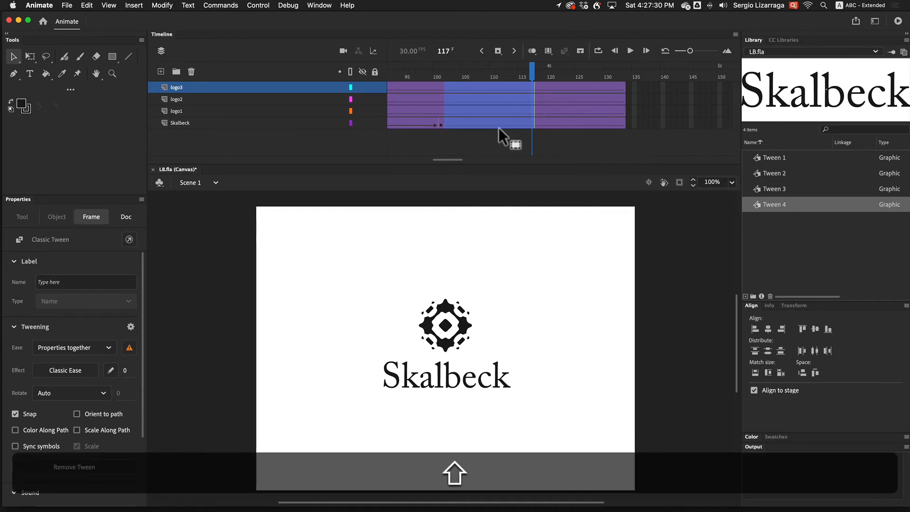
key(shift+F5)
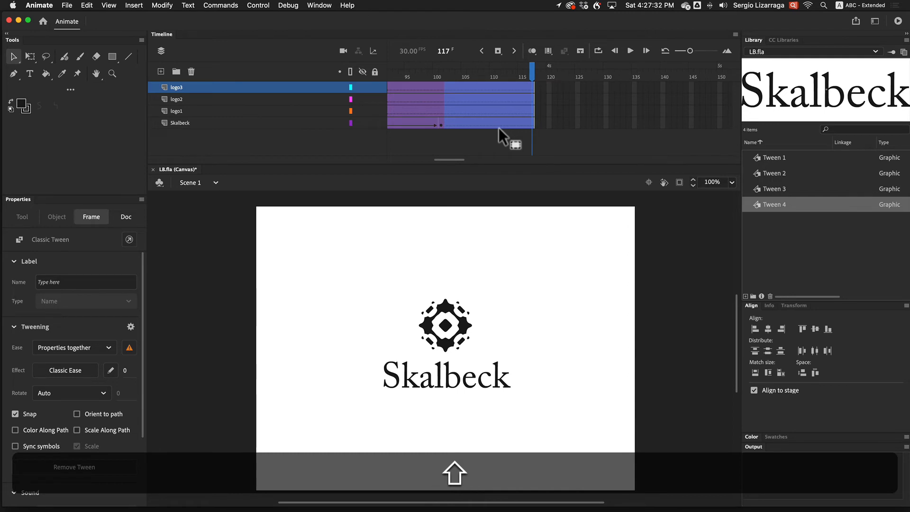
key(shift+F5)
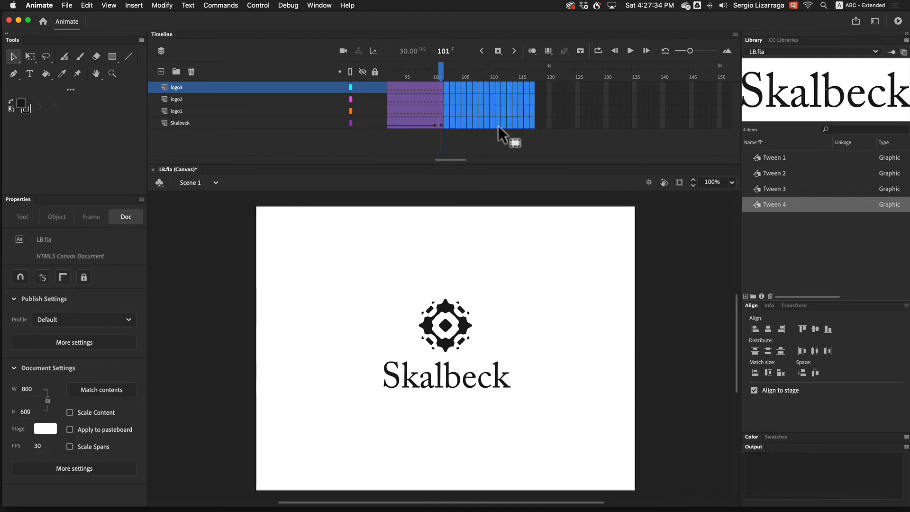
key(shift+F5)
click(498, 124)
click(414, 112)
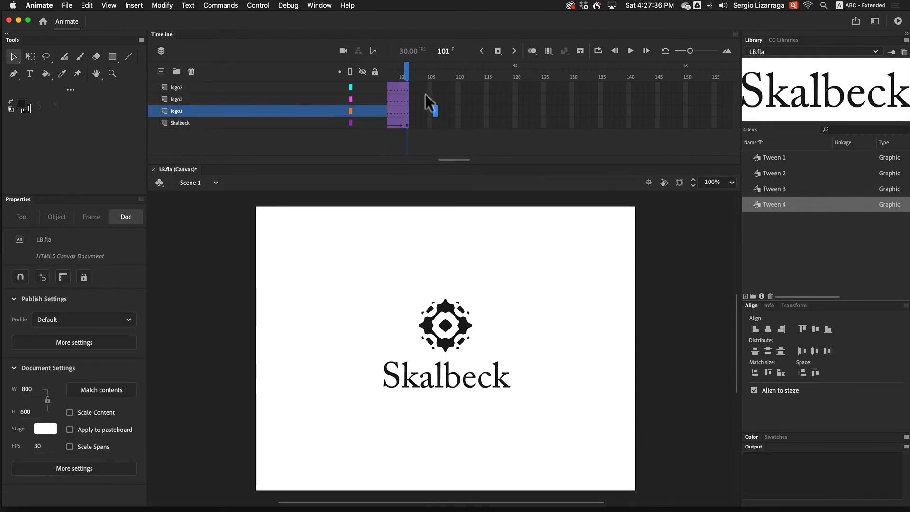
click(408, 86)
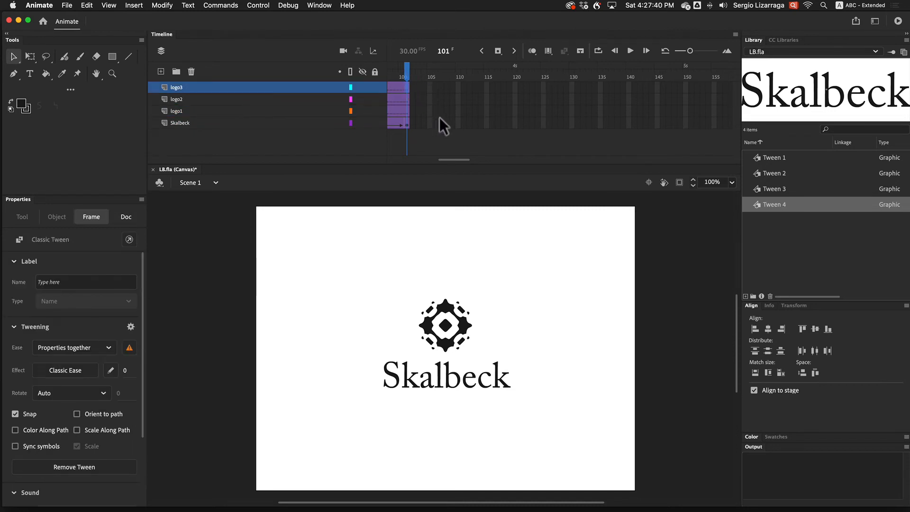
Add a new layer above logo3 and name it keyline.
scroll(460, 121, left, 10)
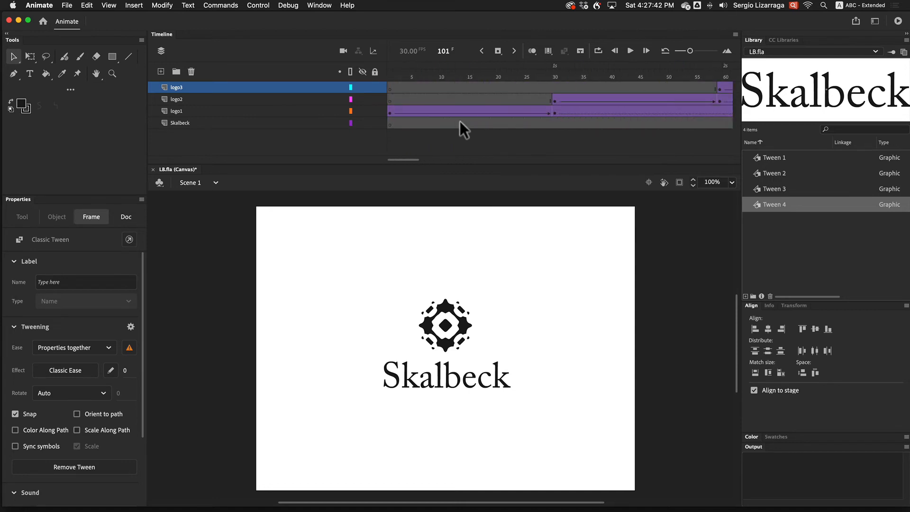
click(232, 86)
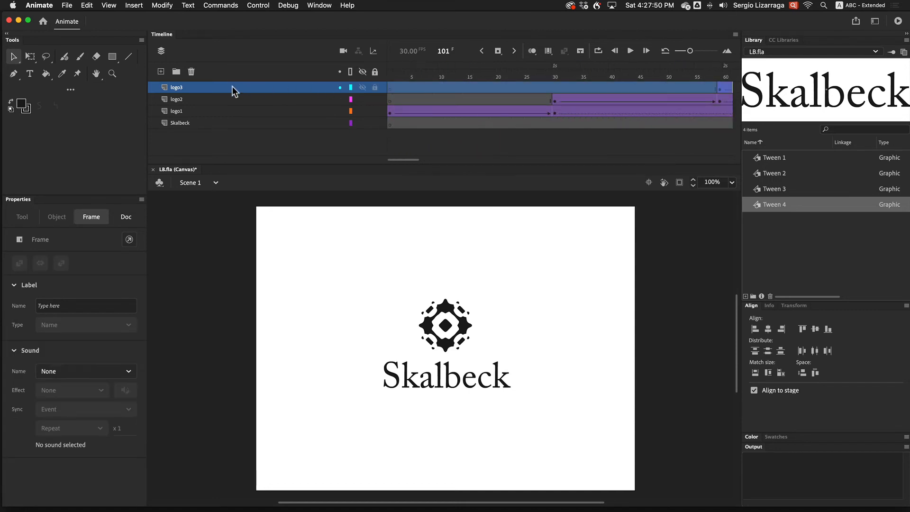
click(161, 71)
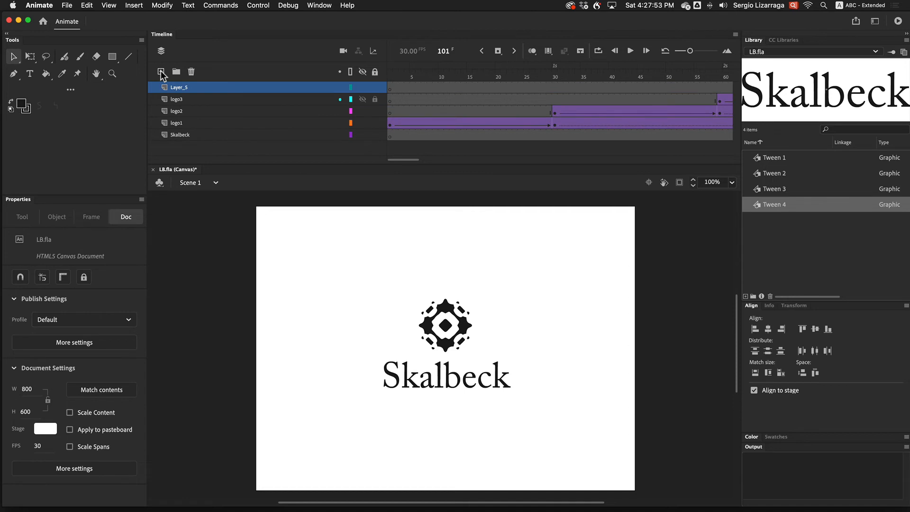
double_click(182, 87)
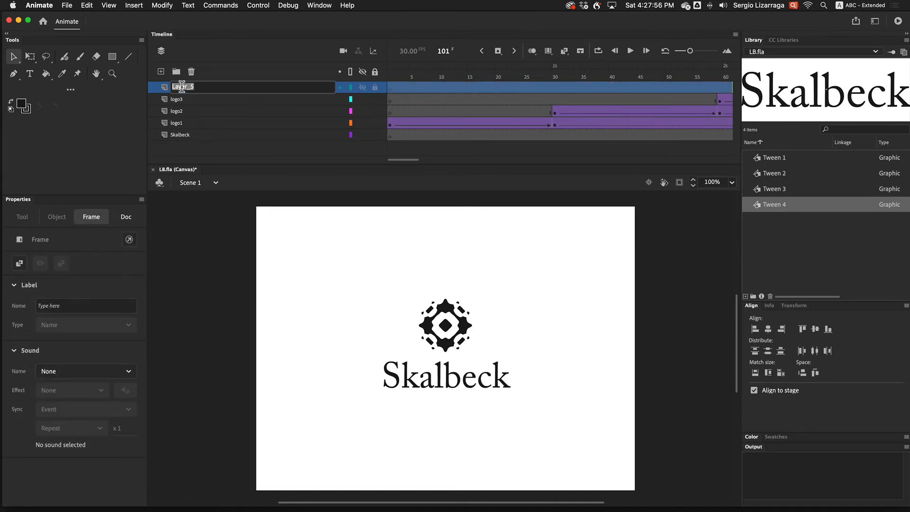
text(keyline)
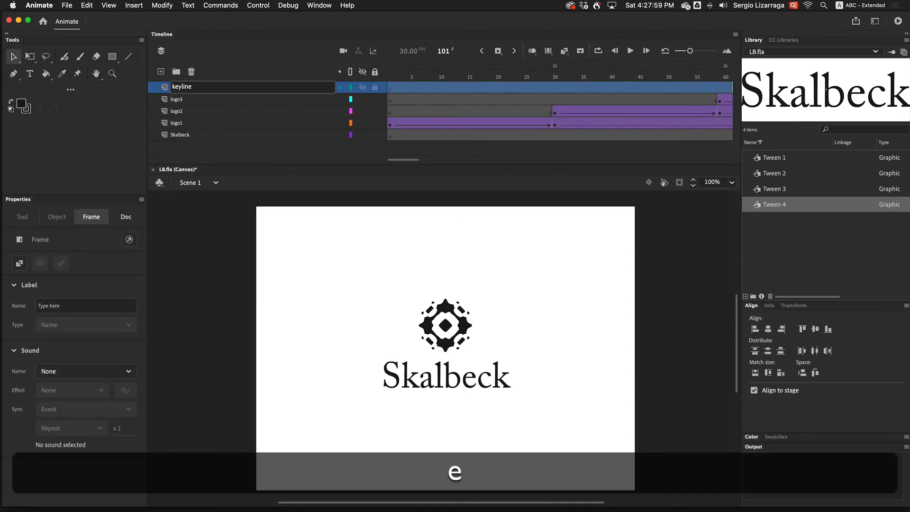
key(Return)
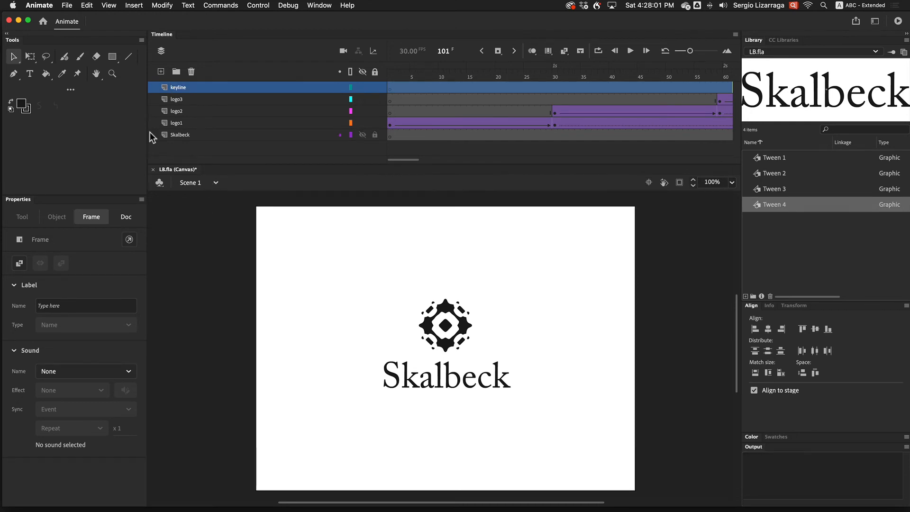
Set the Rectangle tool to no fill, keeping the black stroke, and save the document.
click(112, 56)
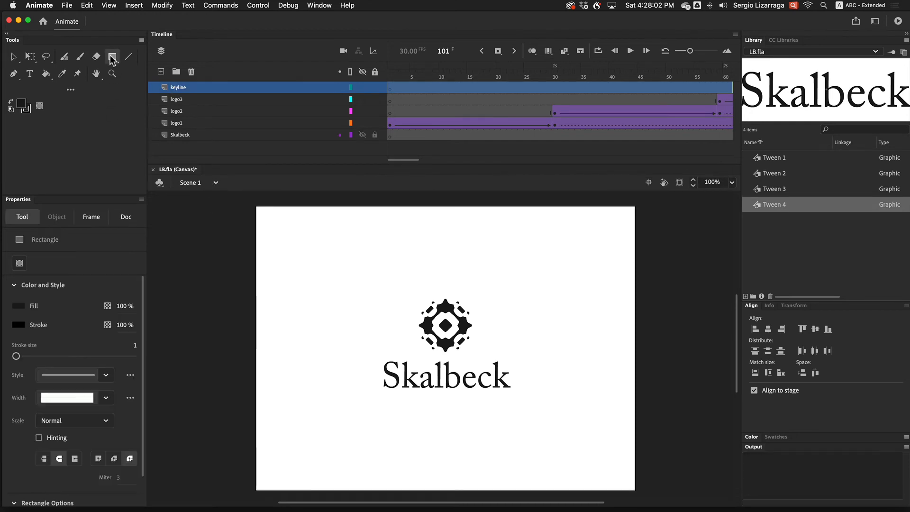
click(22, 105)
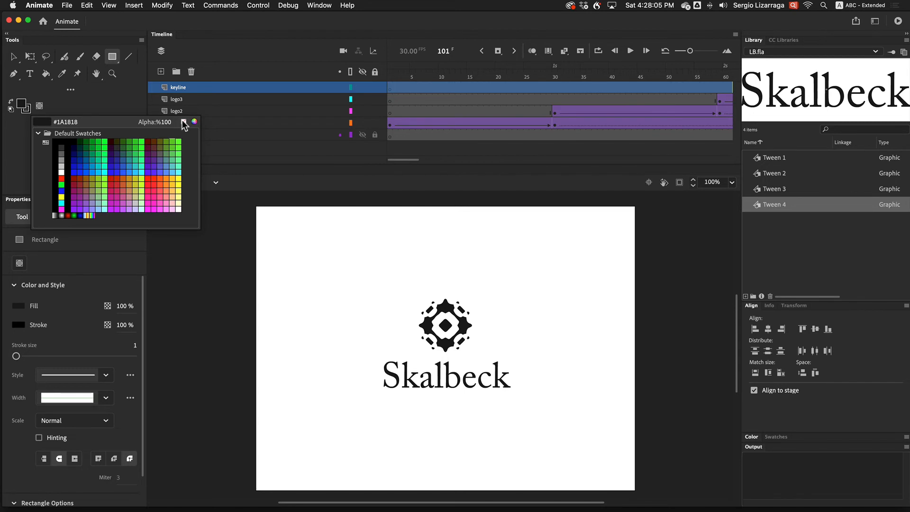
click(183, 121)
click(29, 110)
click(30, 110)
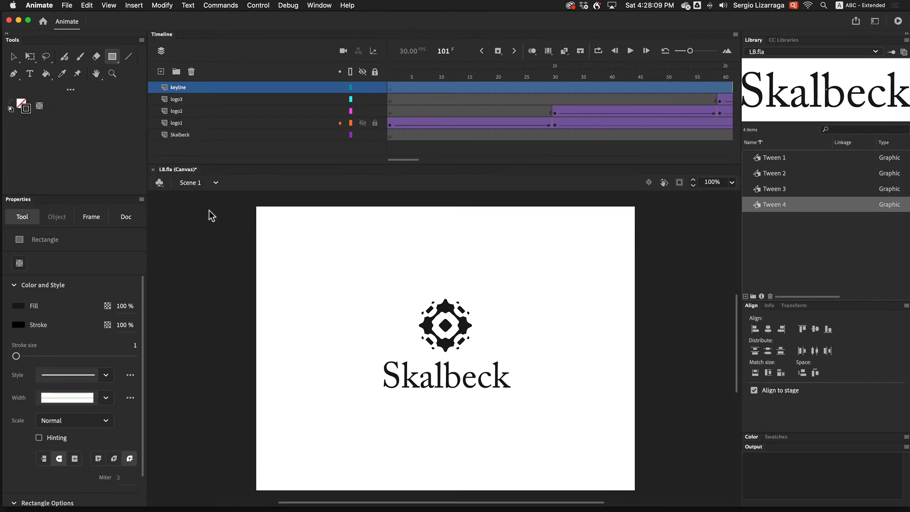
key(super+s)
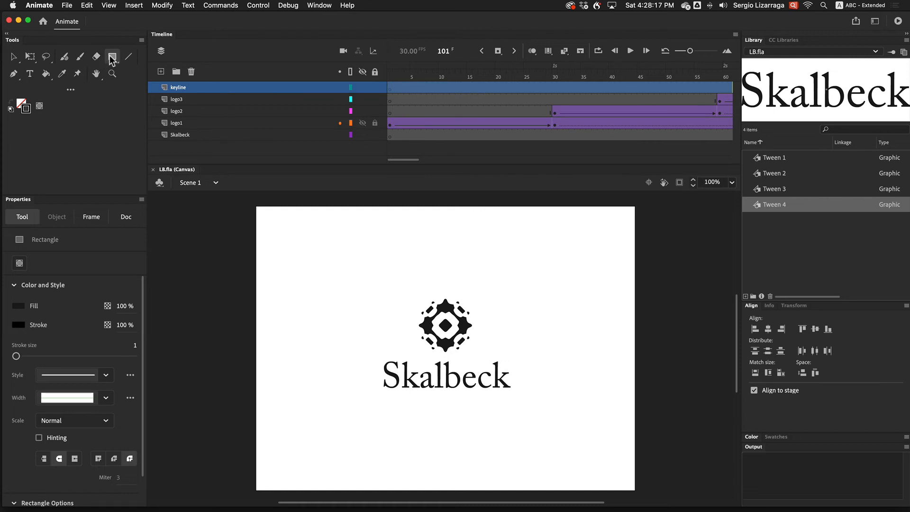
Create an 800 by 600 pixel rectangle with corner radius 0 on the keyline layer and position it at X 0, Y 0.
alt+click(280, 224)
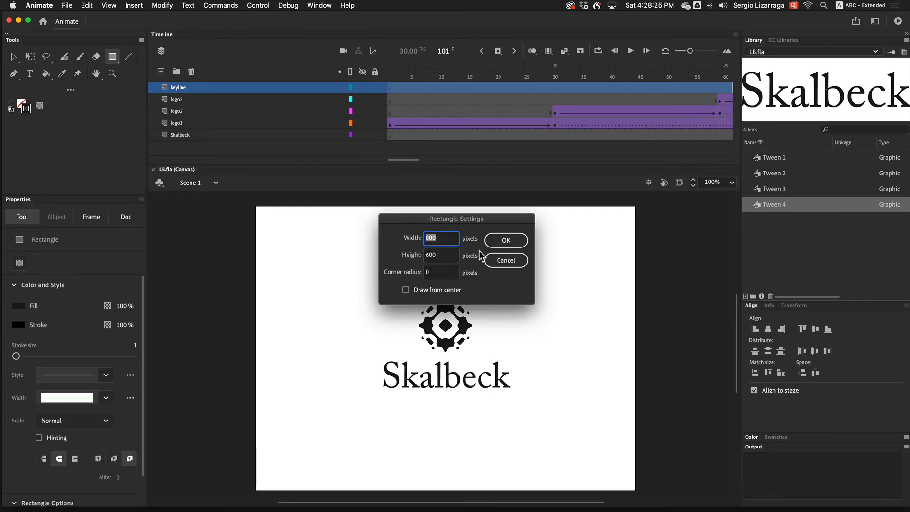
click(506, 241)
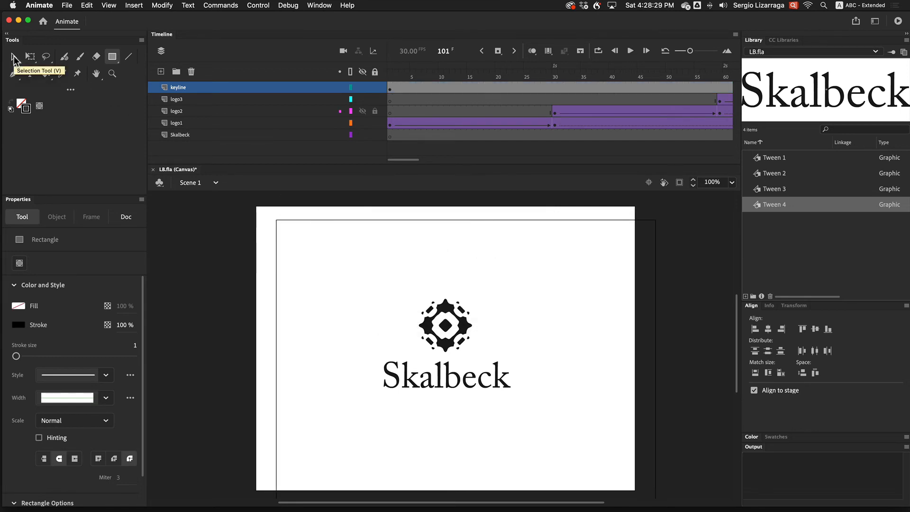
click(13, 57)
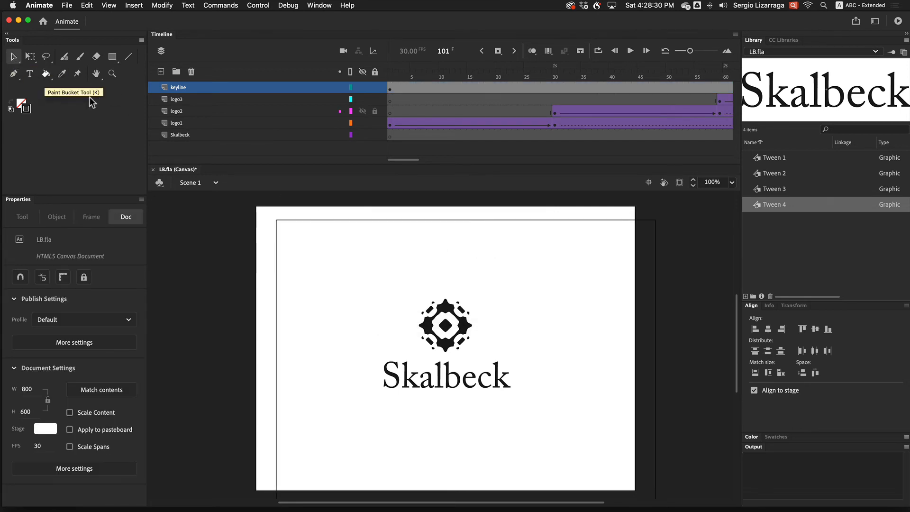
click(282, 220)
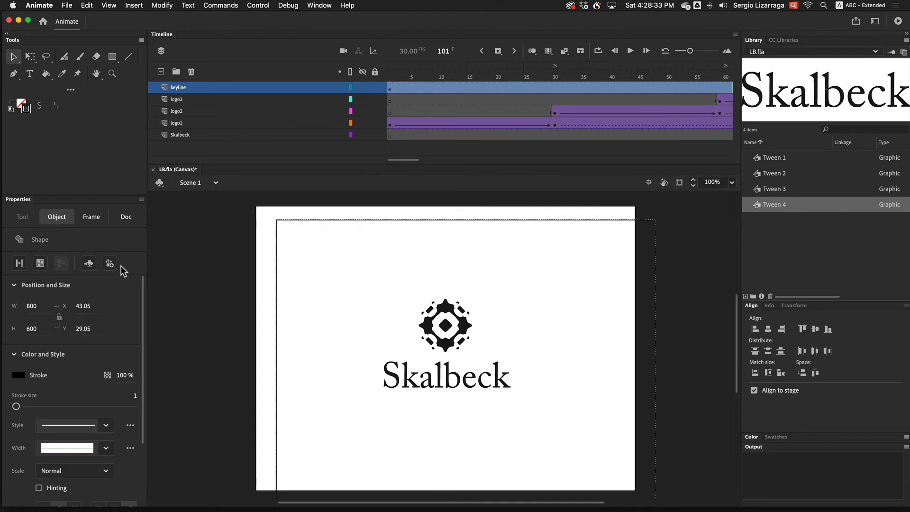
click(87, 307)
text(0)
key(Tab)
text(0)
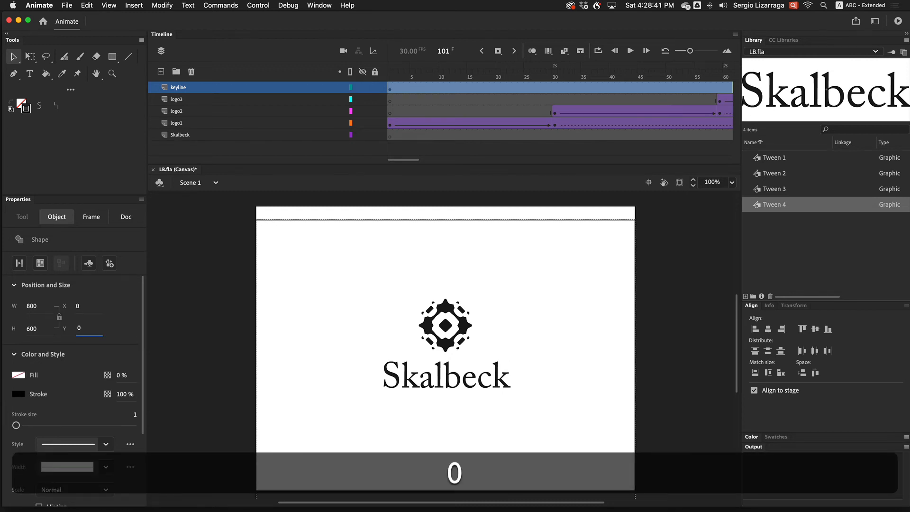
key(Tab)
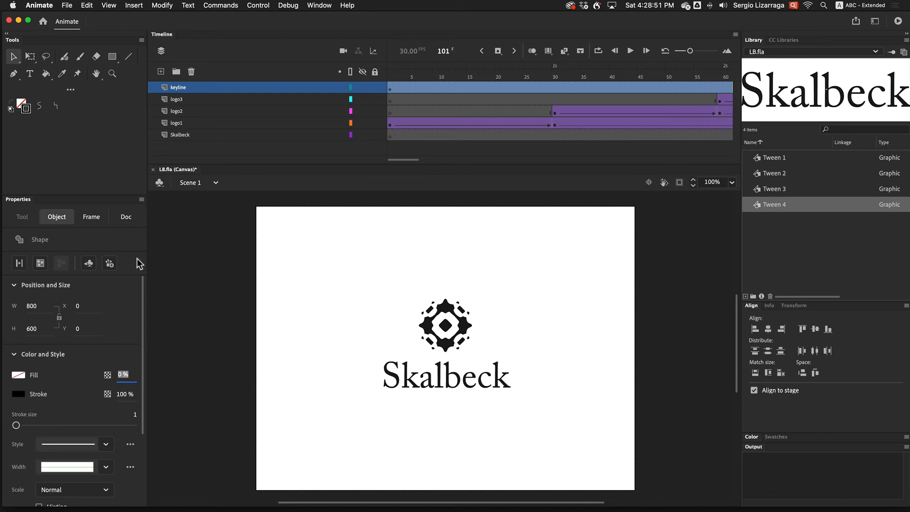
Turn on Center stage for Both directions in the document's publish settings and save the file.
click(126, 217)
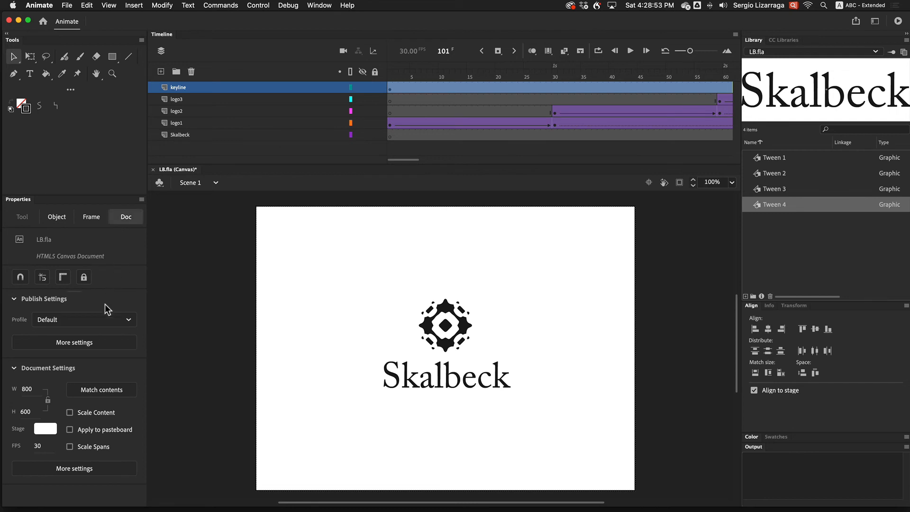
click(74, 342)
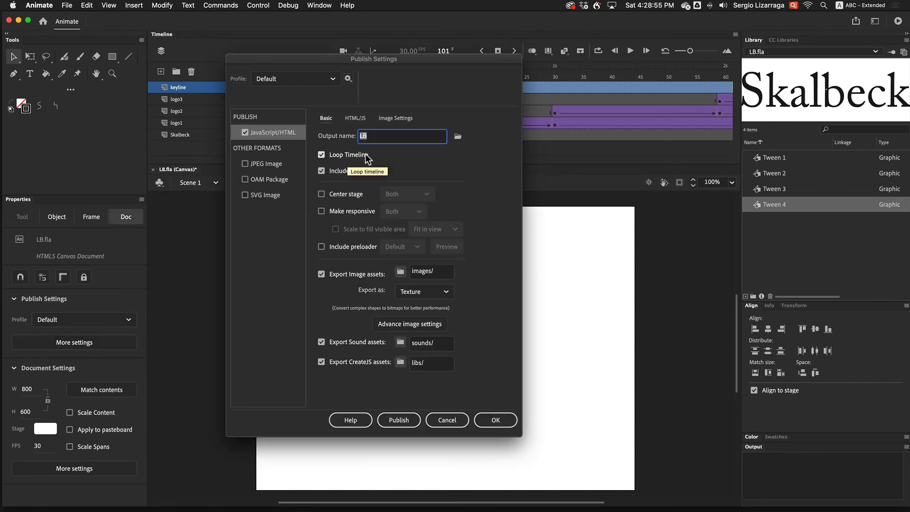
click(321, 194)
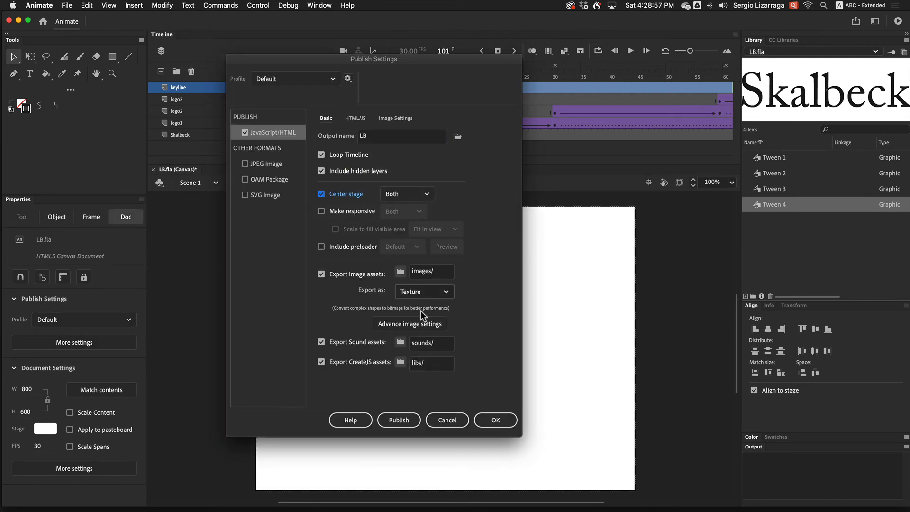
click(491, 421)
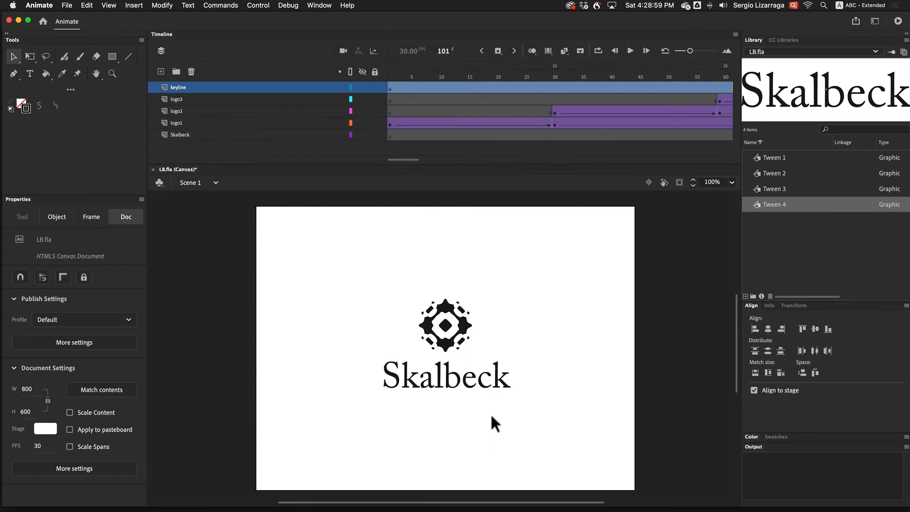
key(super)
key(super+s)
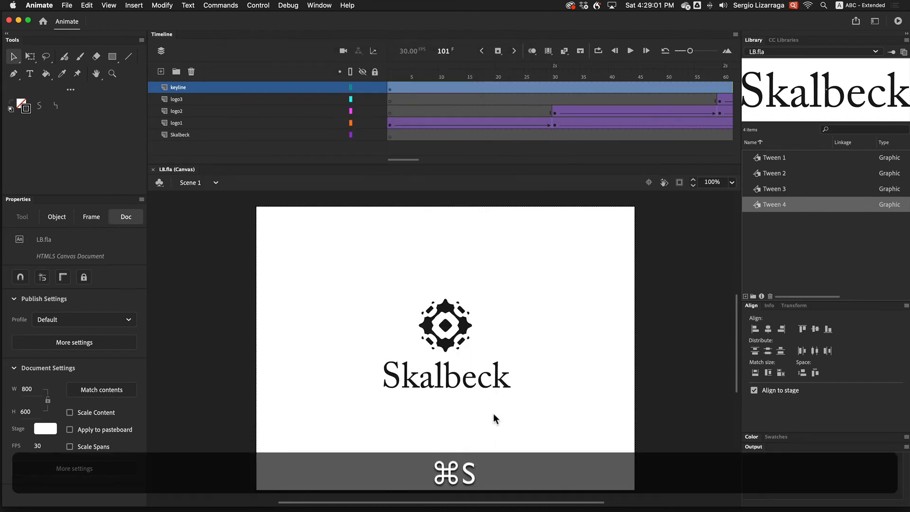
Test the animation with its keyline in the browser, close the preview and return to Animate.
key(super+Return)
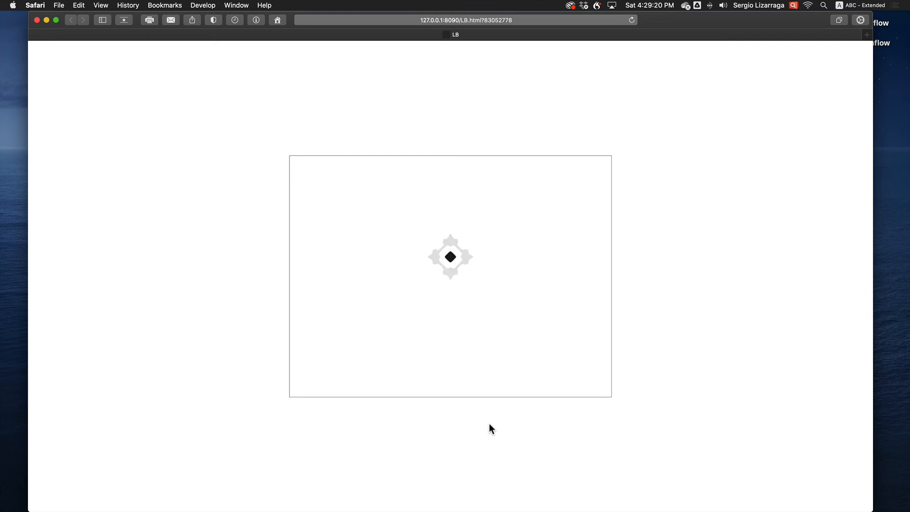
click(37, 20)
key(super+Tab)
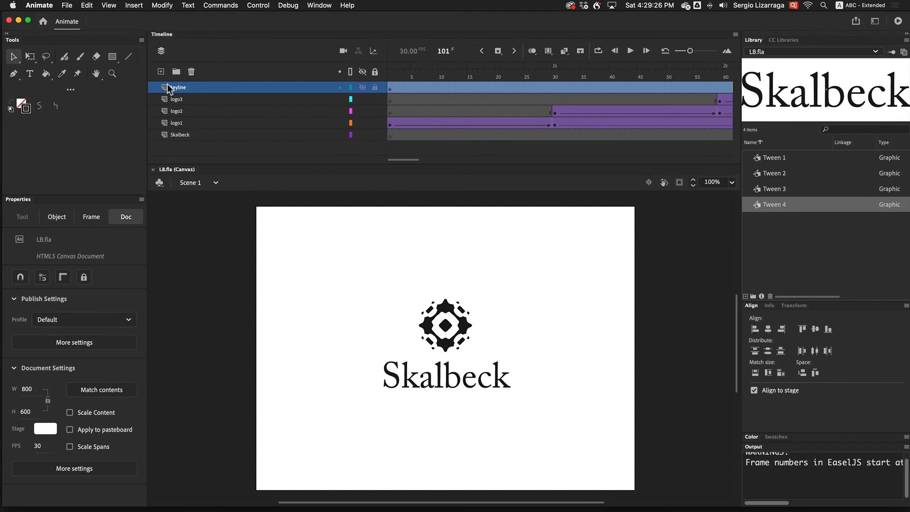
Add a new layer above the keyline layer and name it axtions.
click(187, 87)
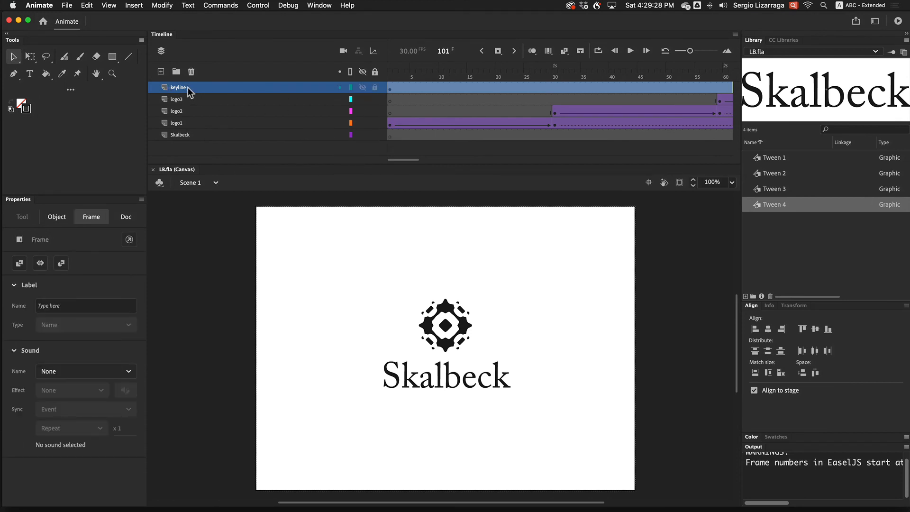
click(161, 71)
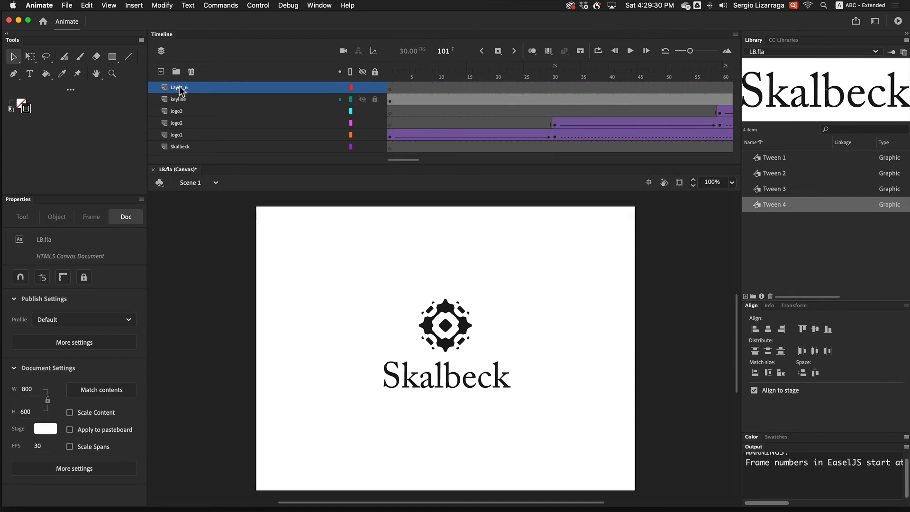
double_click(184, 87)
text(axtion)
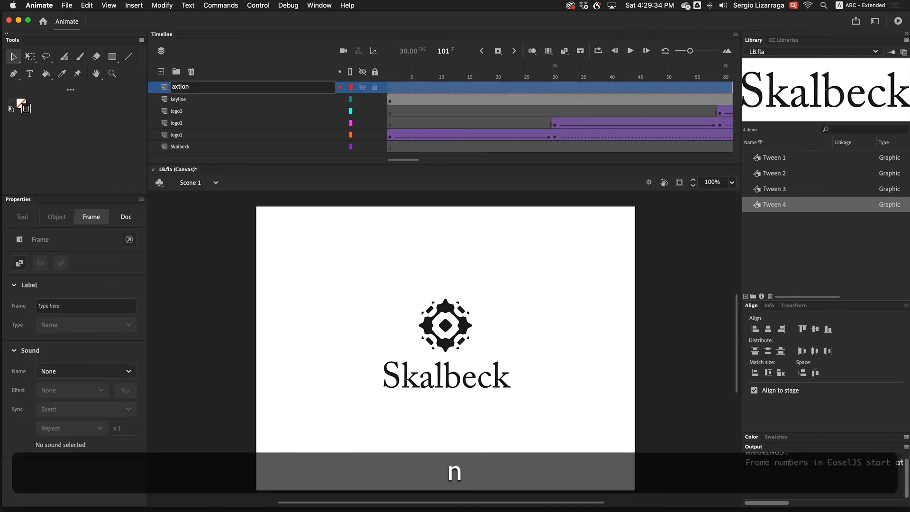
text(s)
scroll(422, 120, right, 10)
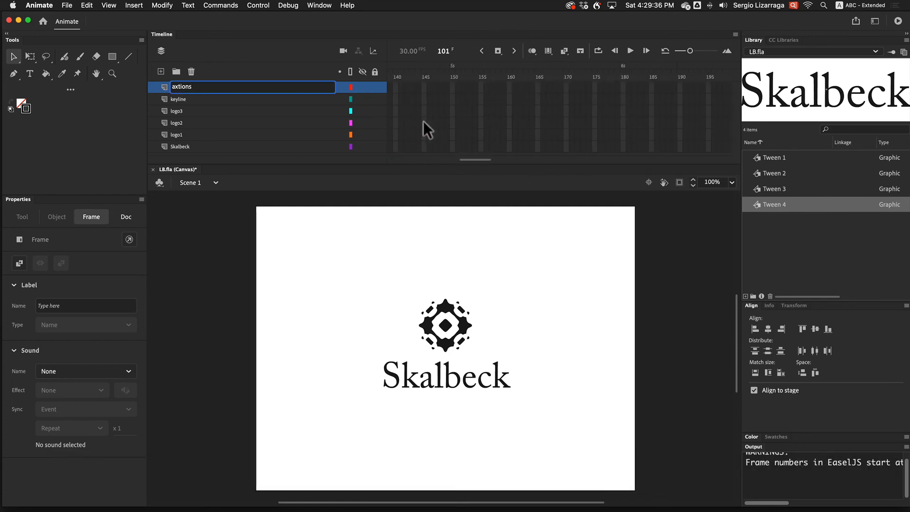
key(Return)
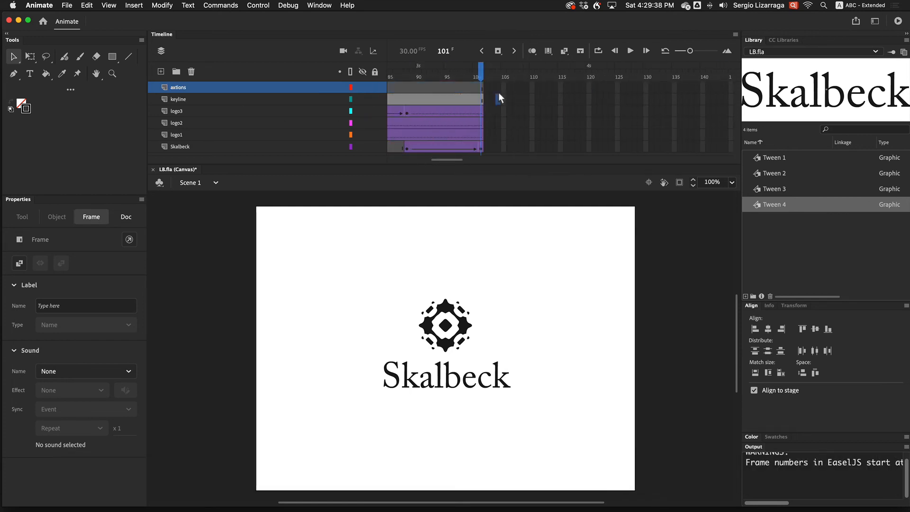
Insert a keyframe at frame 101 of the axtions layer.
click(497, 94)
click(480, 84)
scroll(493, 102, left, 3)
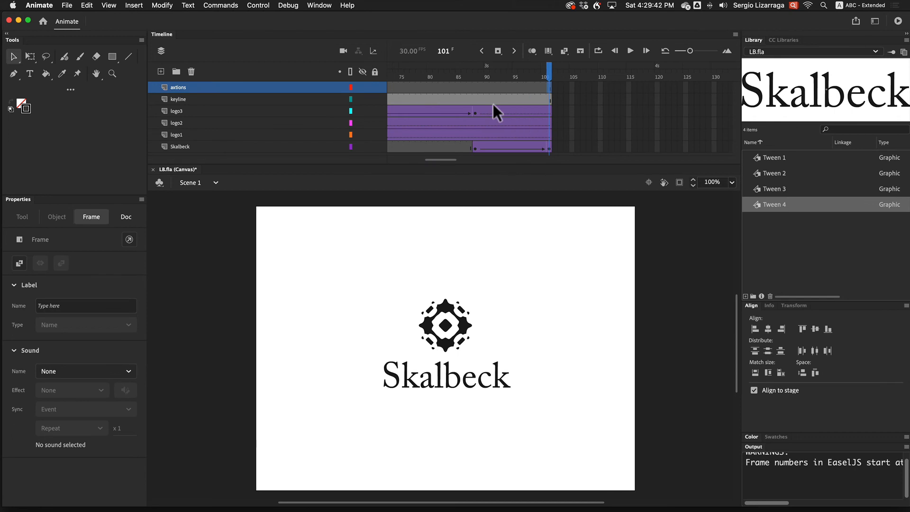
right_click(549, 88)
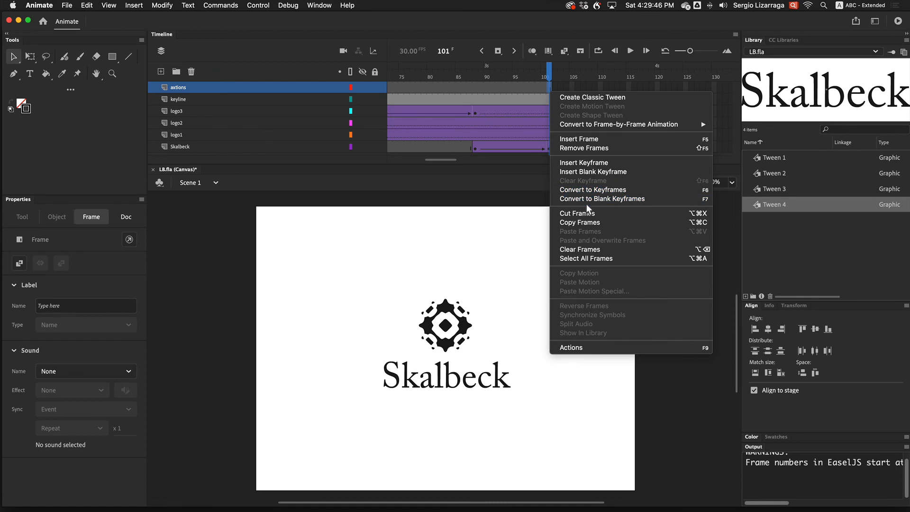
click(707, 192)
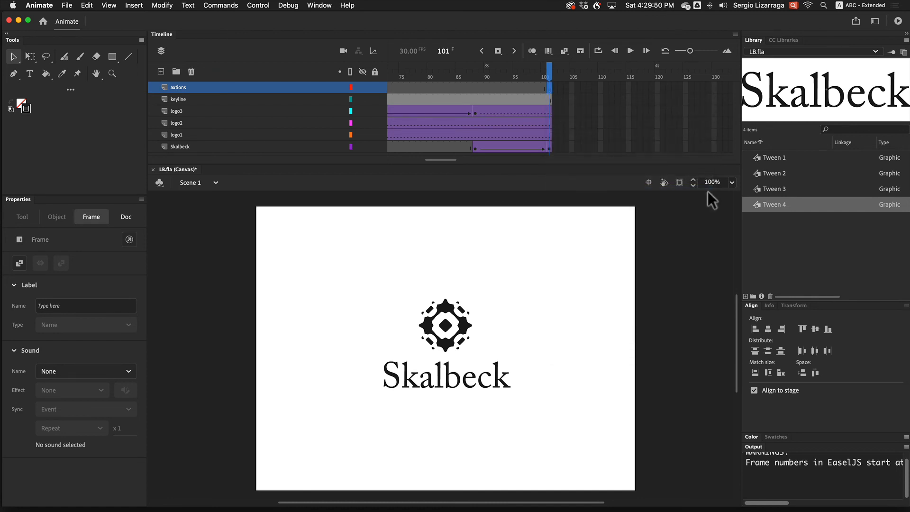
Add the script this.stop(); to frame 101 of the axtions layer and close the code editor.
right_click(549, 87)
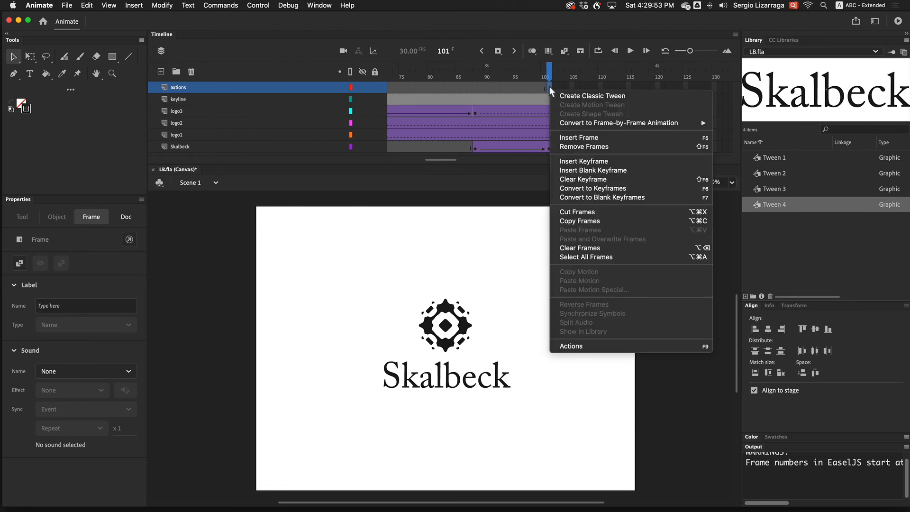
click(560, 347)
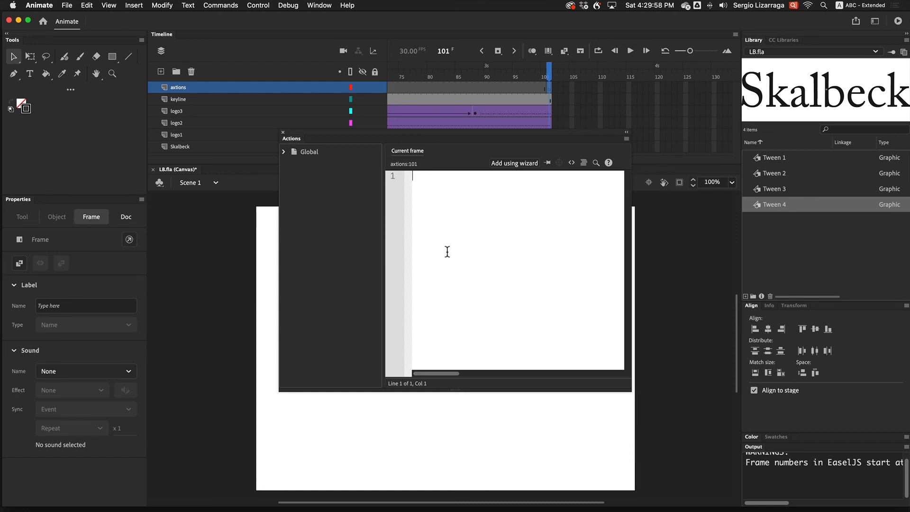
text(this.)
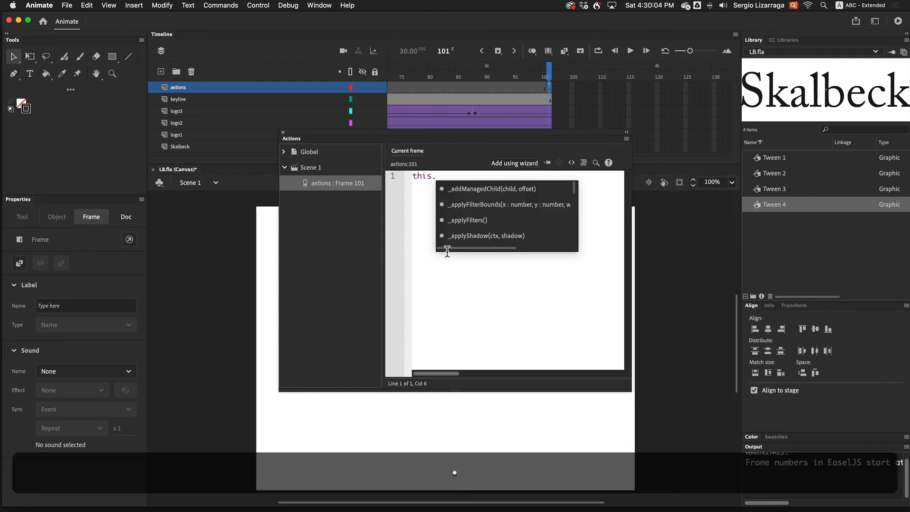
text(s)
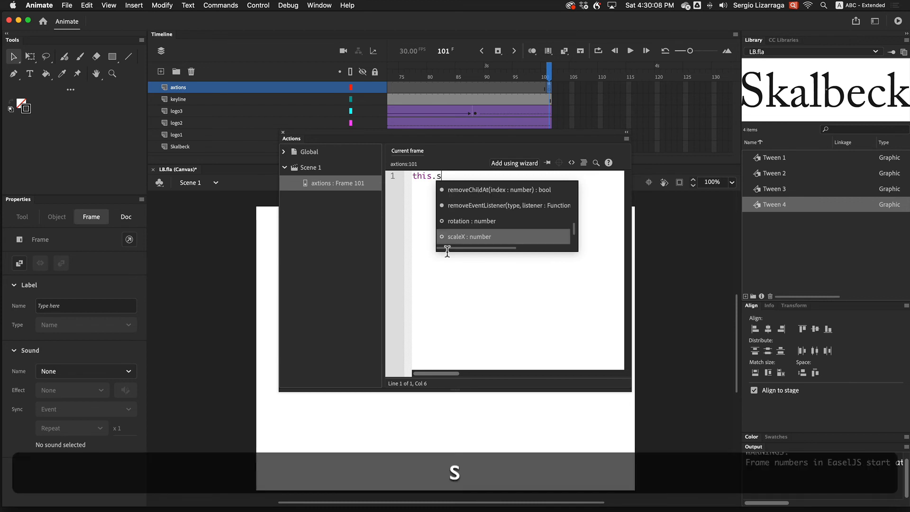
text(top();)
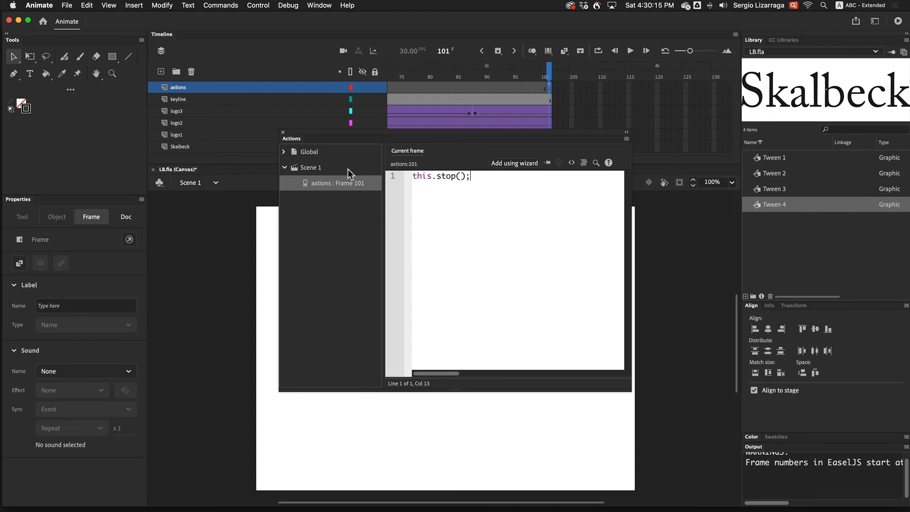
click(283, 132)
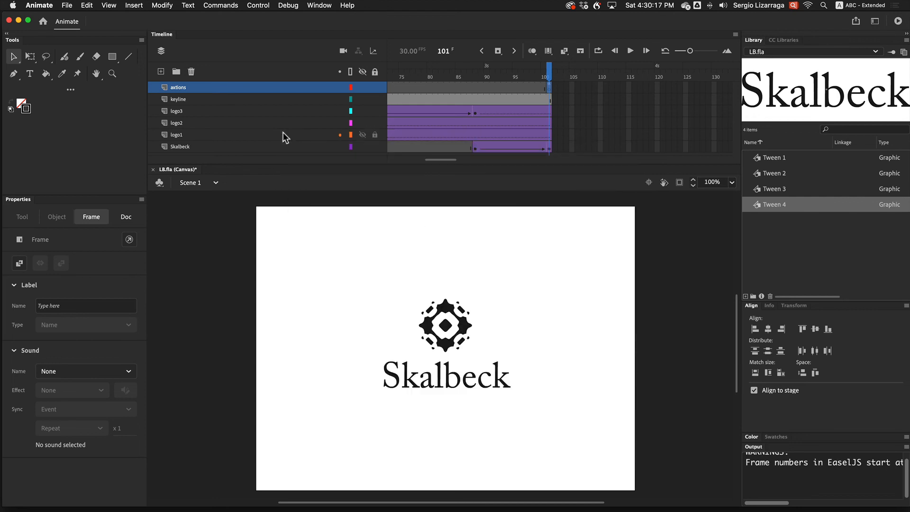
Test the animation in the browser and look over the logo artboards in Illustrator before returning to Animate.
key(super+Return)
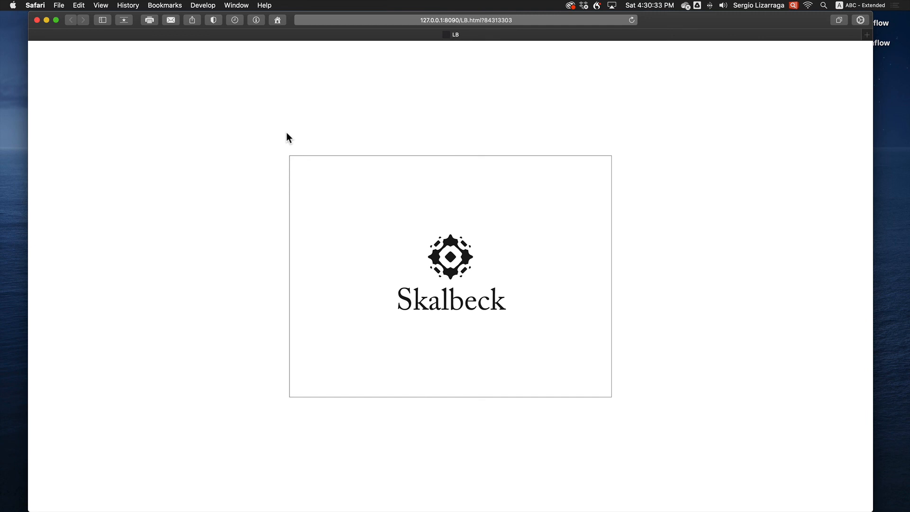
key(ctrl+Right)
key(ctrl+Right)
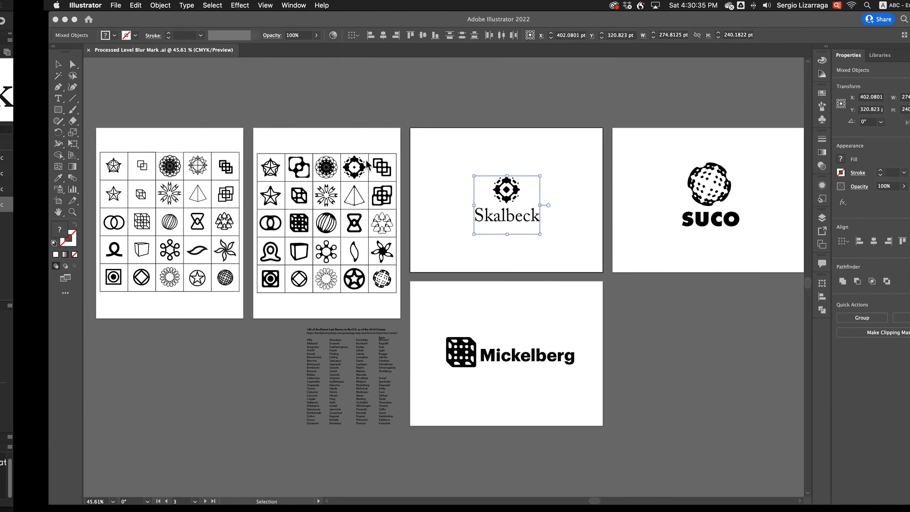
click(483, 329)
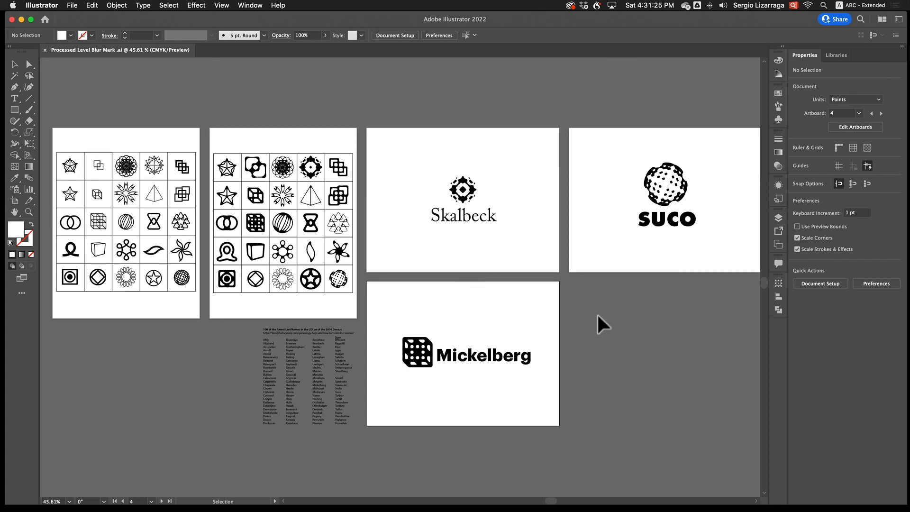
key(ctrl+Left)
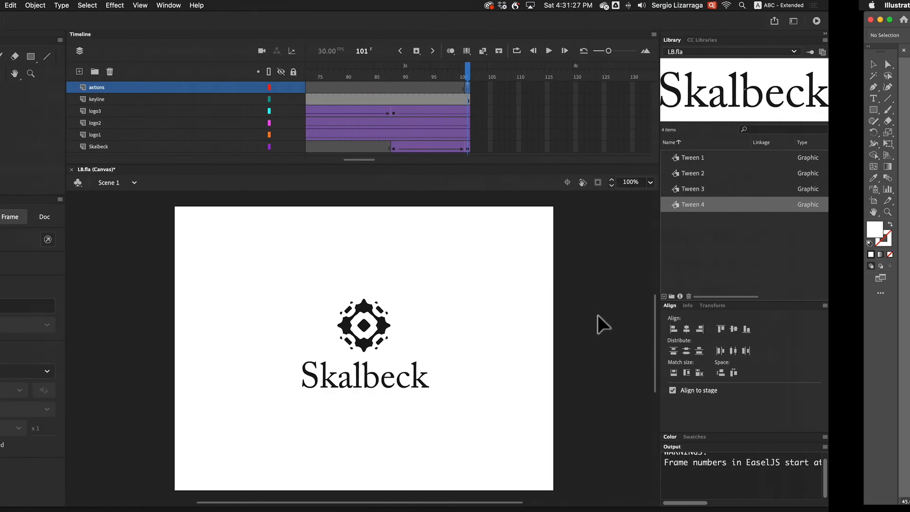